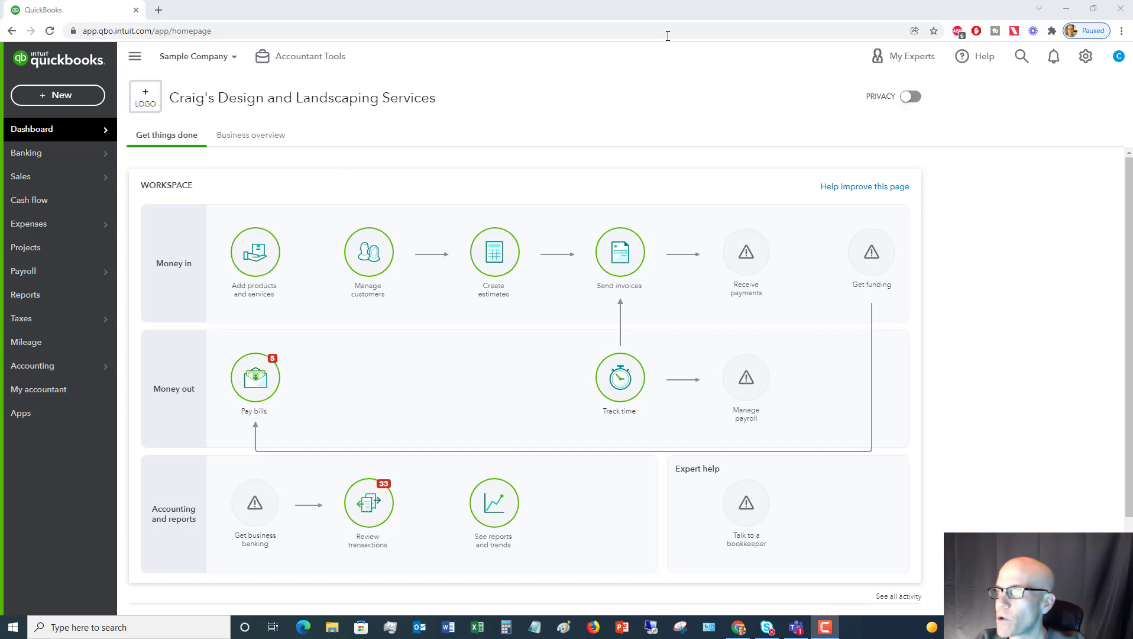
Step: Switch on Track locations in Advanced settings with the label Location, then return to the dashboard
left_click(1088, 57)
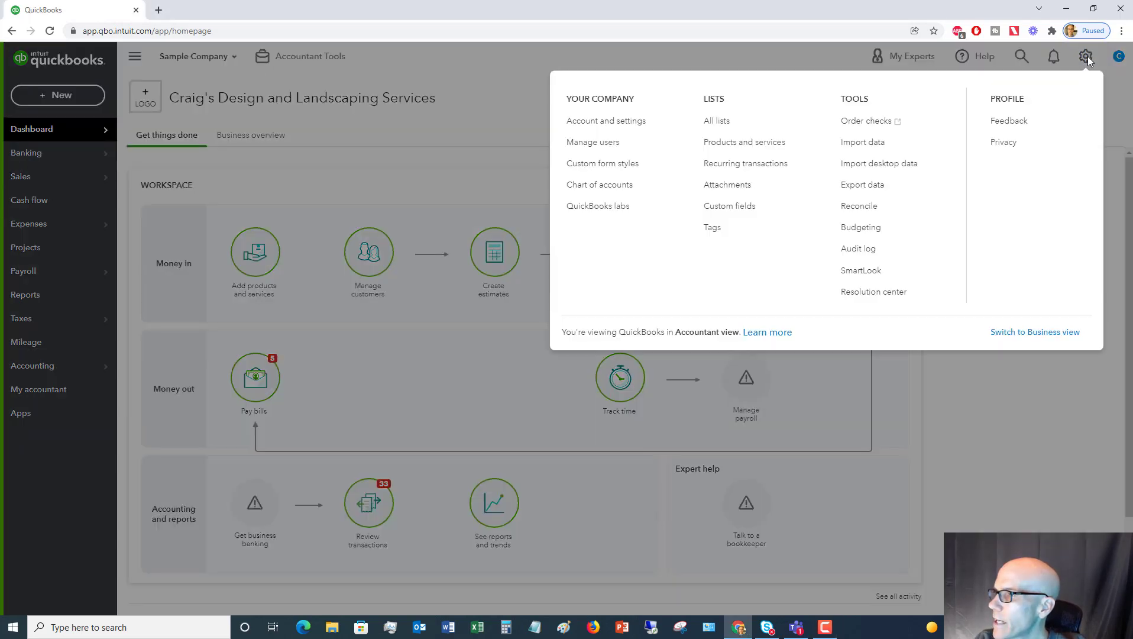
left_click(605, 121)
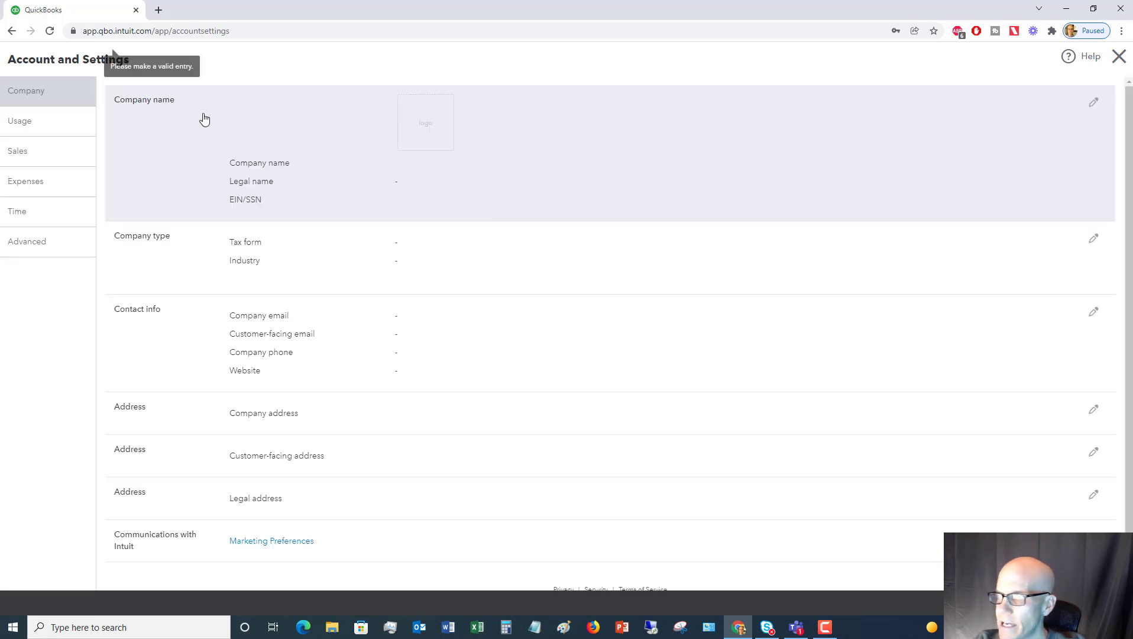
left_click(34, 242)
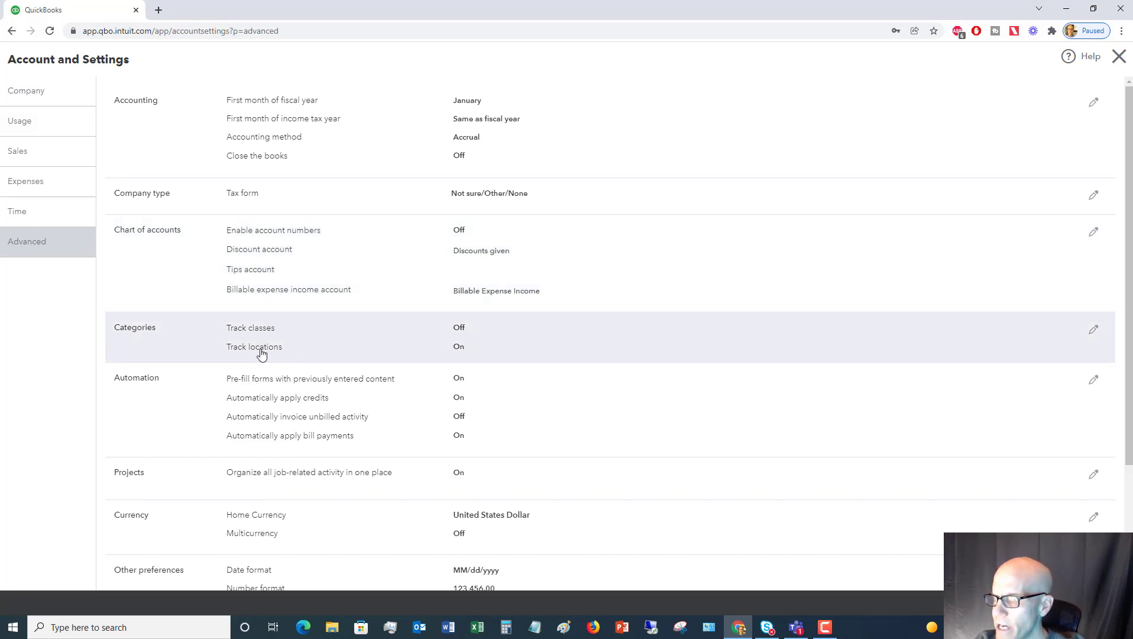
left_click(418, 354)
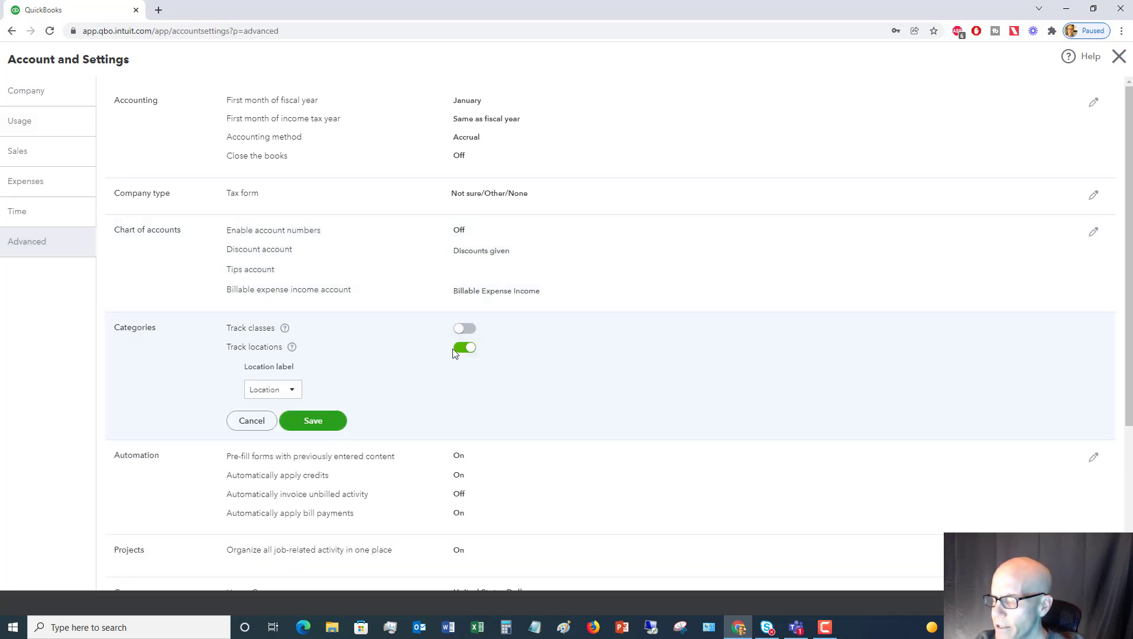
left_click(292, 390)
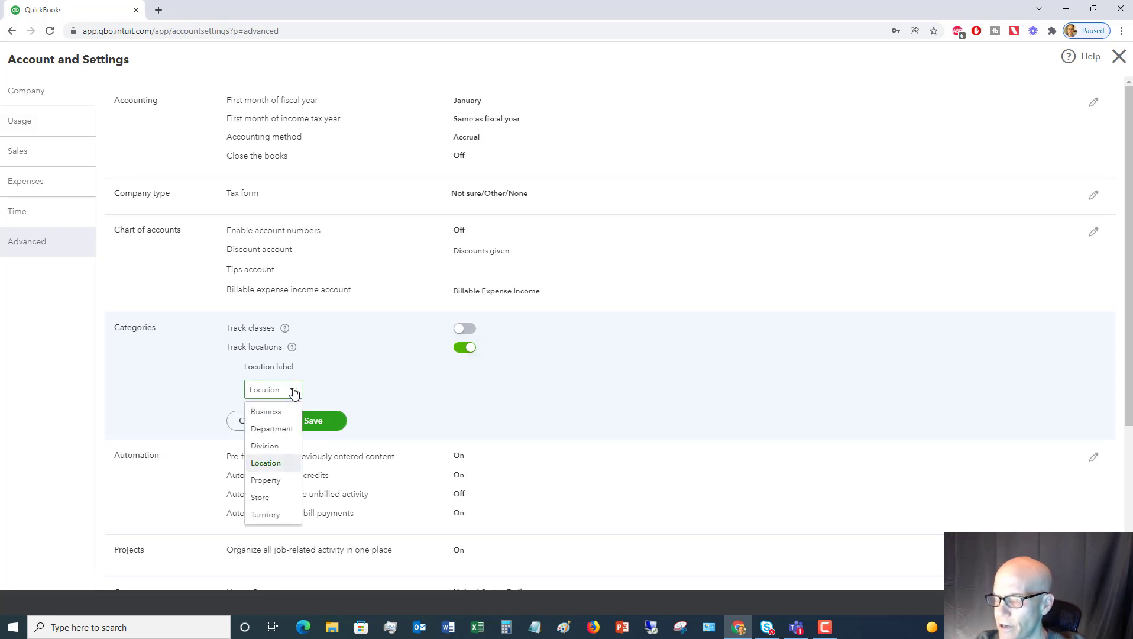
left_click(270, 465)
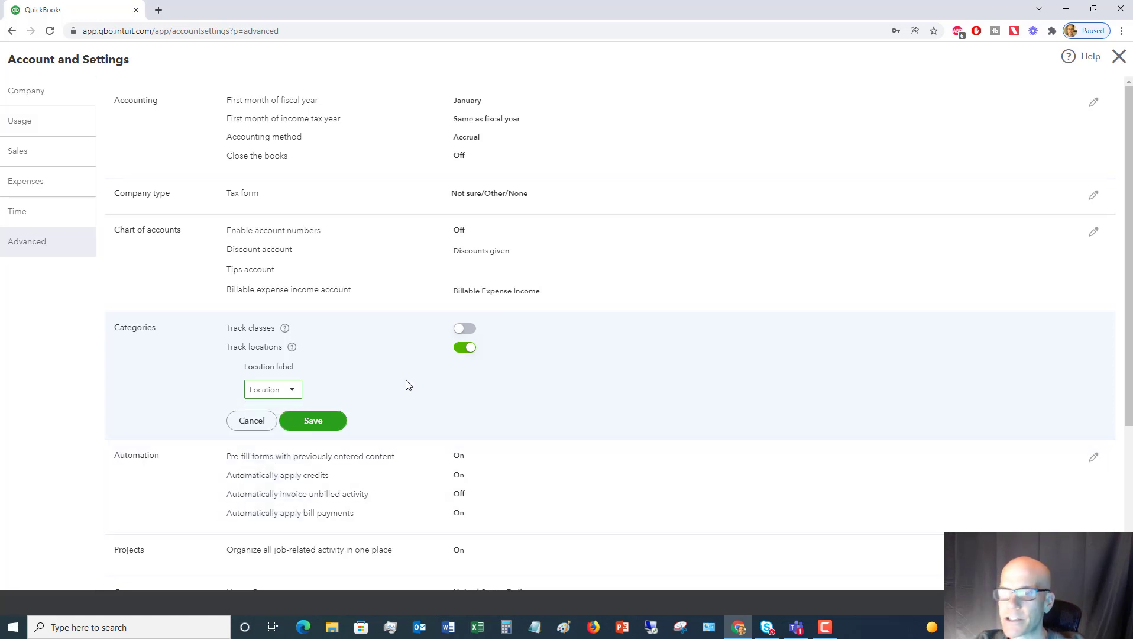
left_click(322, 423)
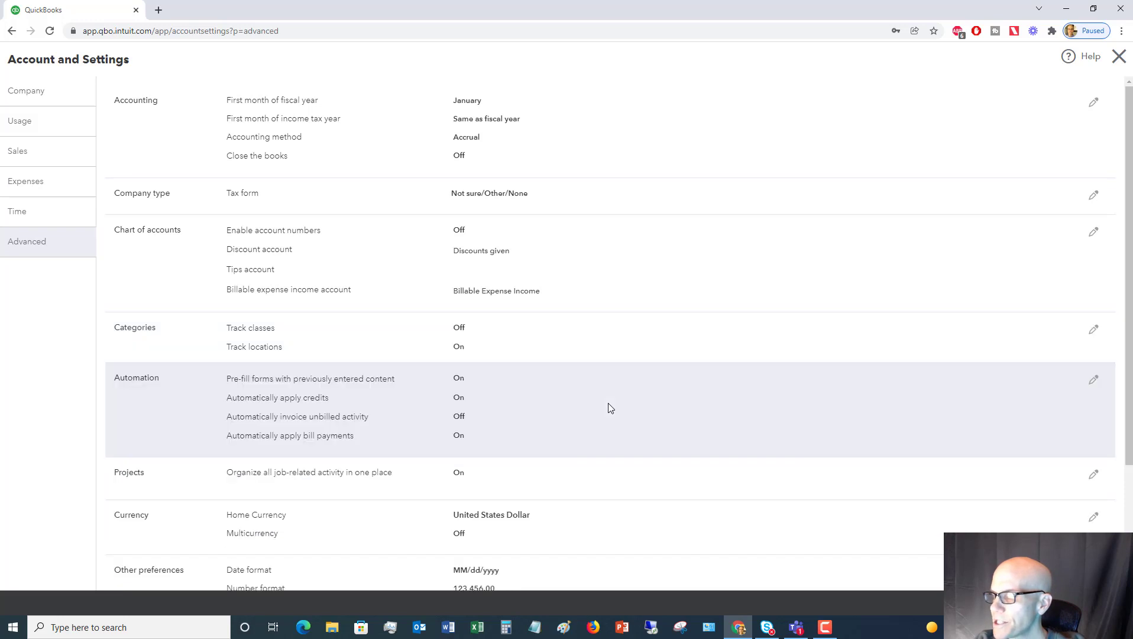
left_click(1102, 603)
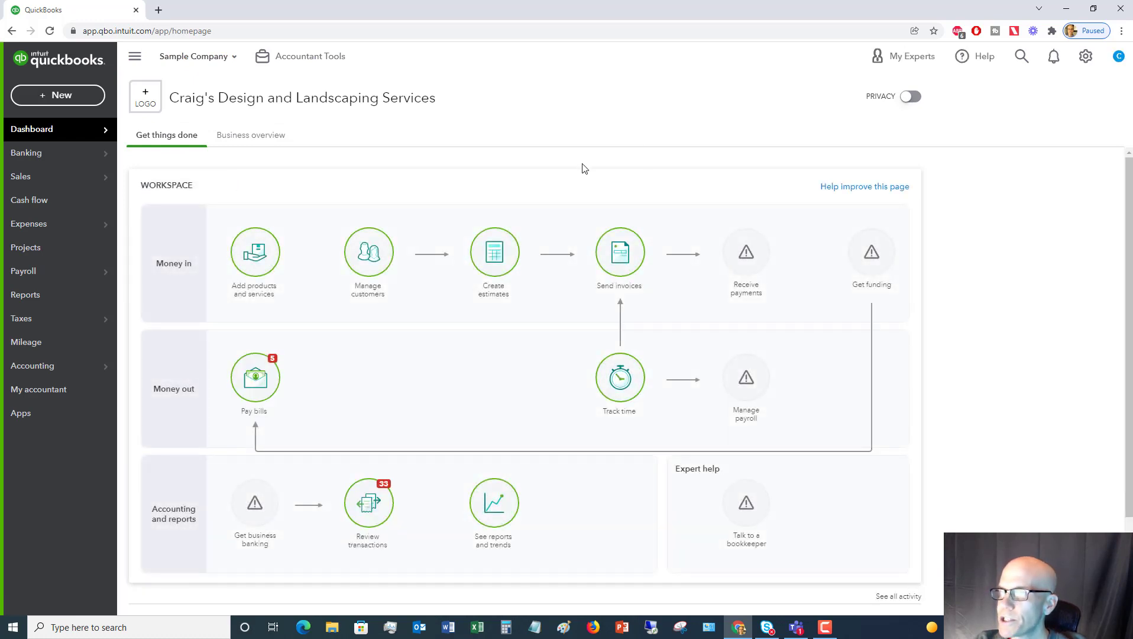
Step: Open the Locations list from All lists
left_click(1085, 57)
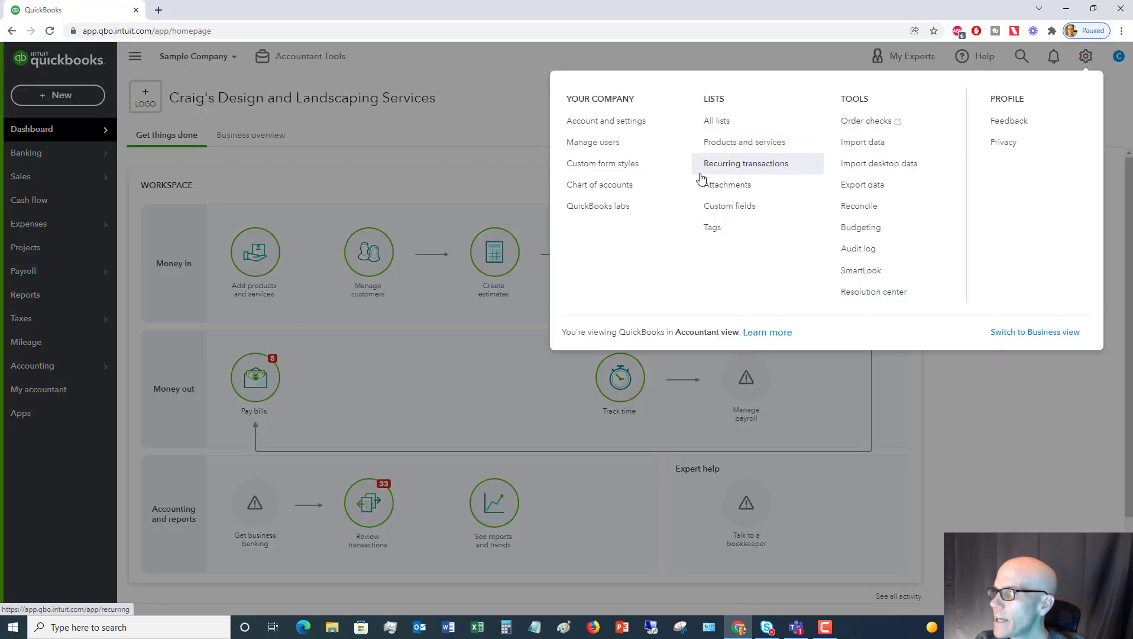
left_click(721, 121)
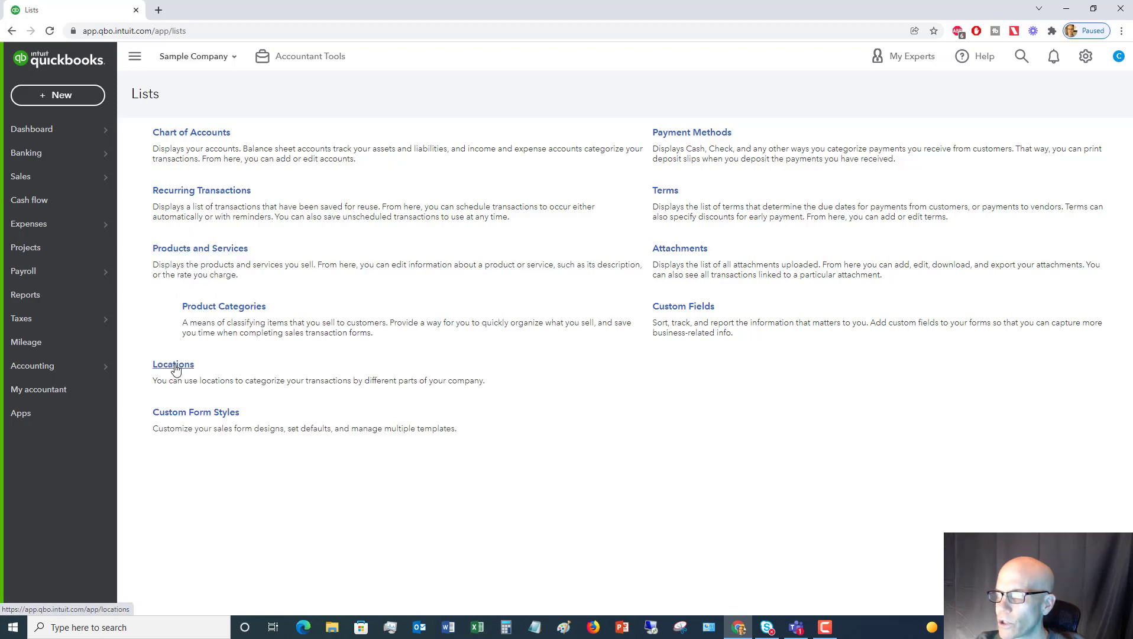
left_click(172, 367)
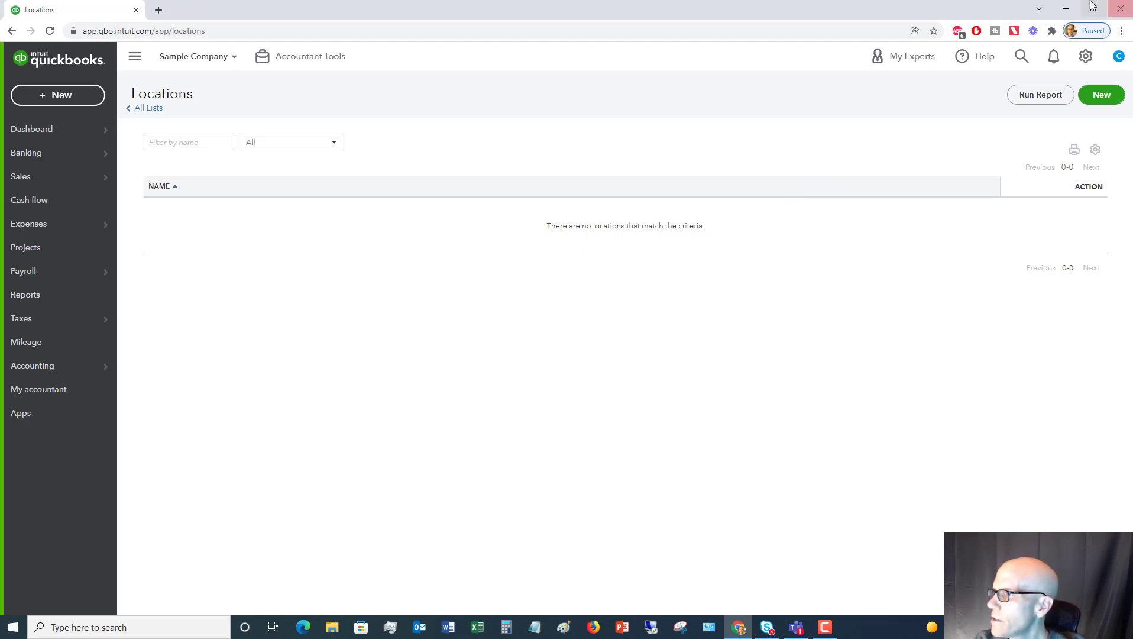
Step: Start a new location named Rockford Store without a separate phone number
left_click(1092, 101)
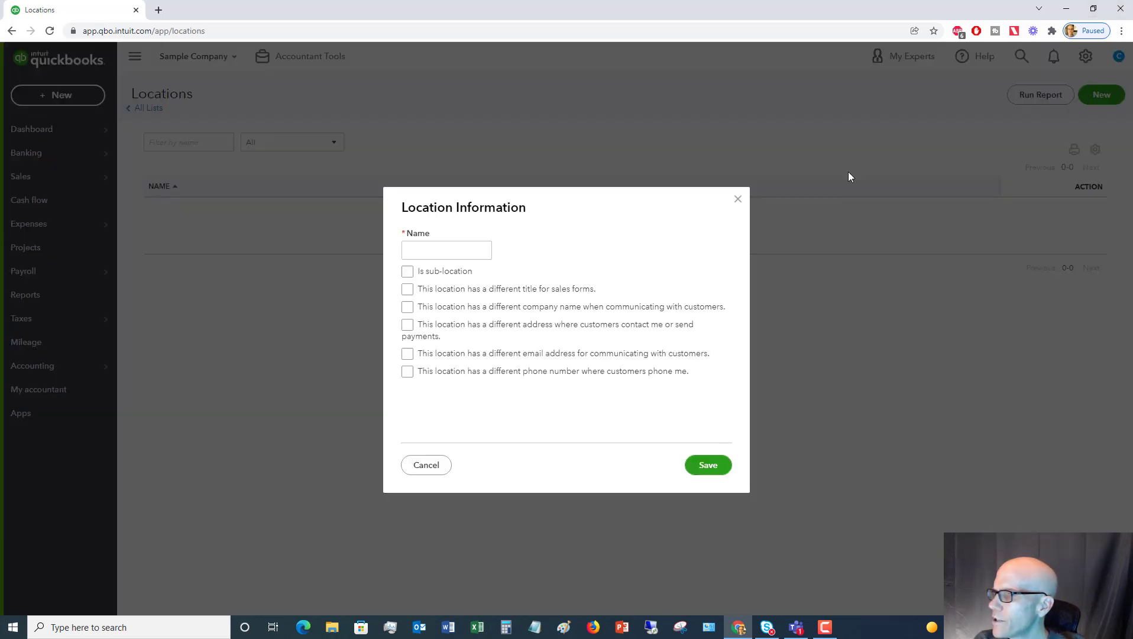
left_click(460, 253)
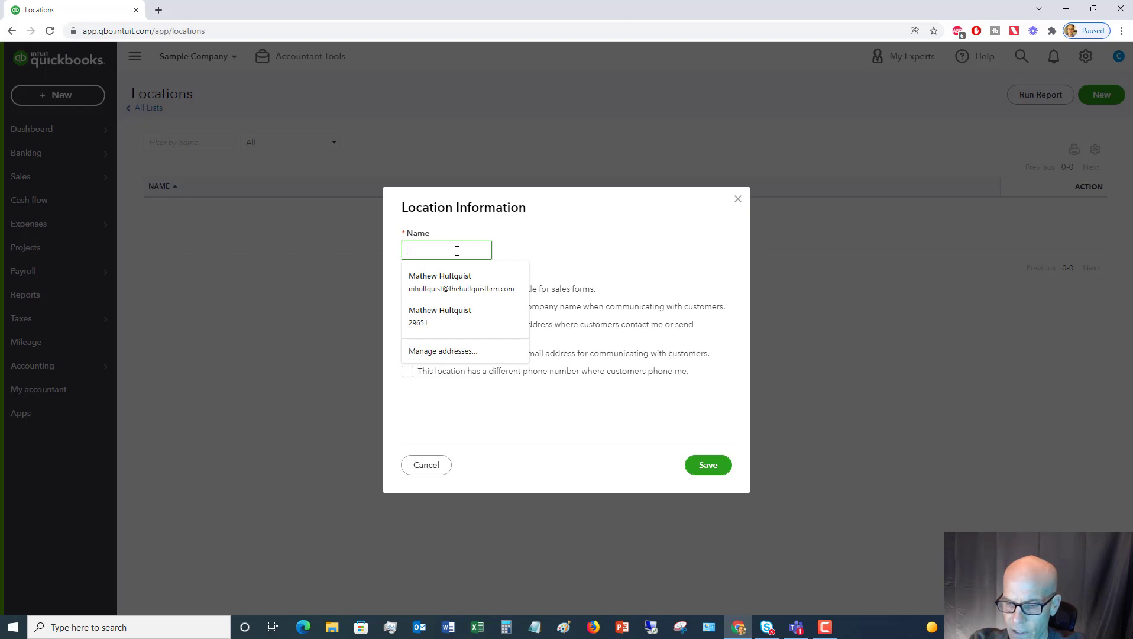
type("Rockf")
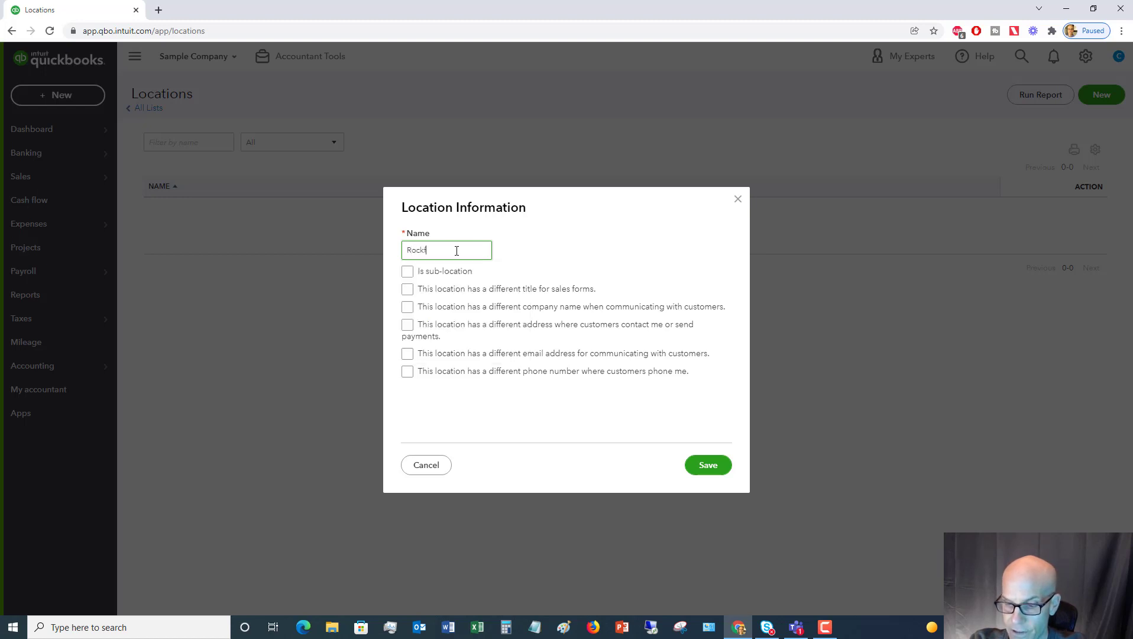
type("ord Store")
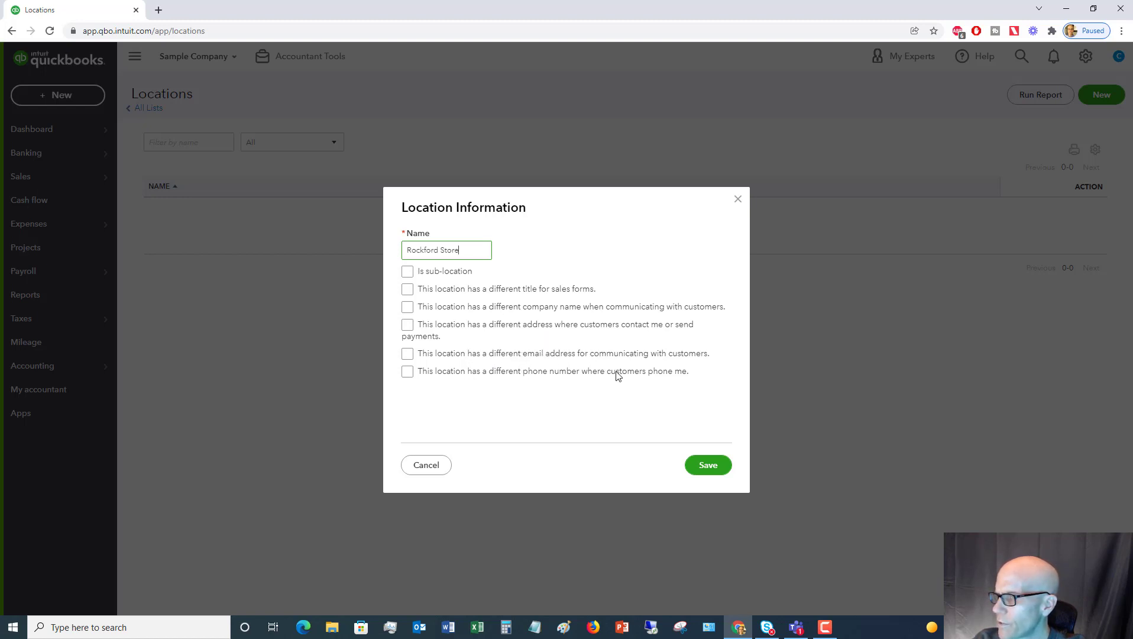
left_click(408, 373)
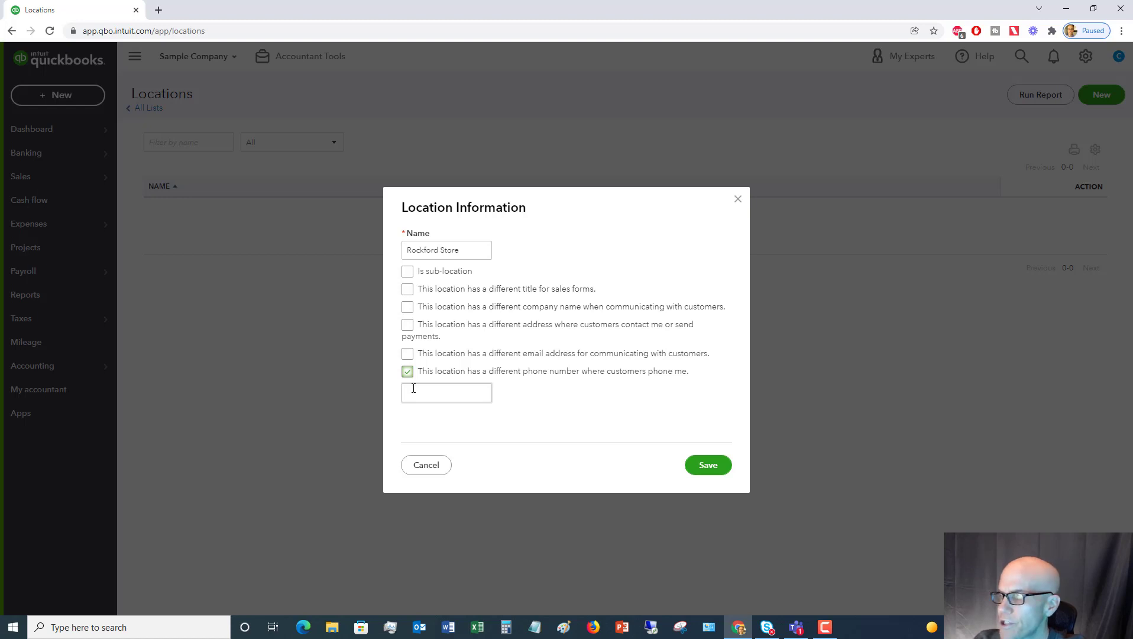
left_click(407, 372)
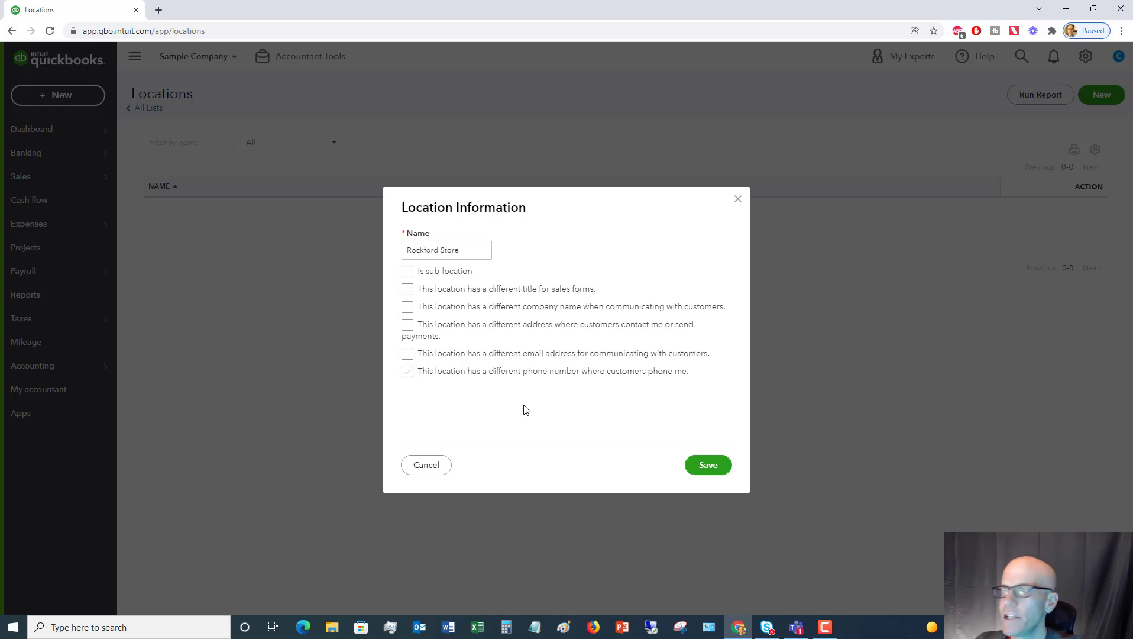
Step: Save Rockford Store, then add and save Smith Store as a second location
left_click(711, 468)
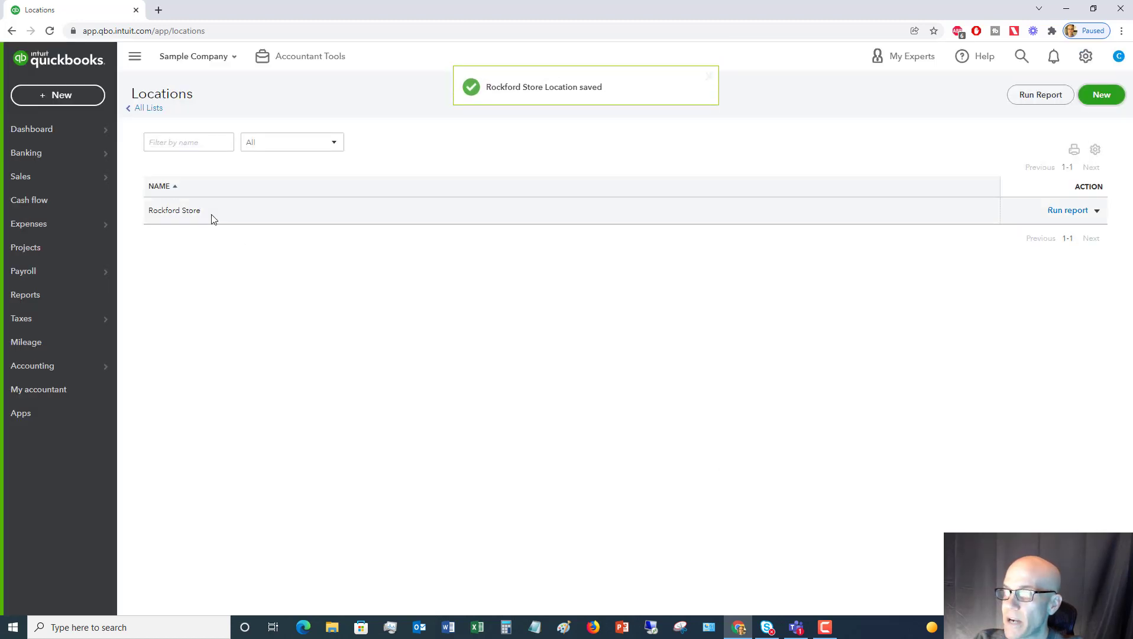
left_click(1104, 96)
left_click(446, 249)
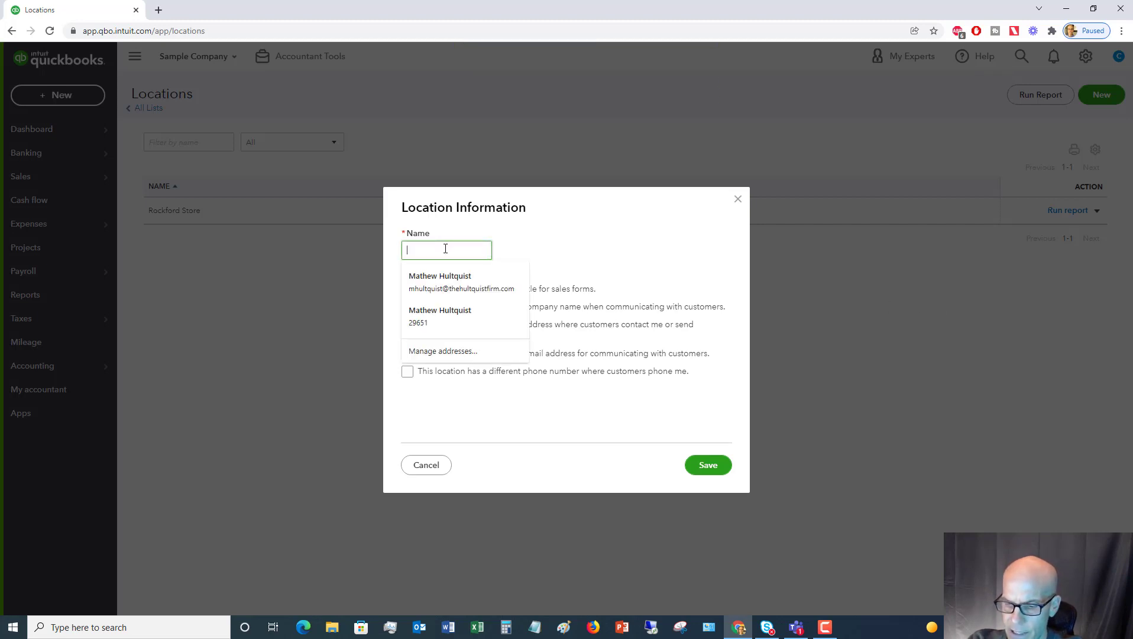
type("Smith Store")
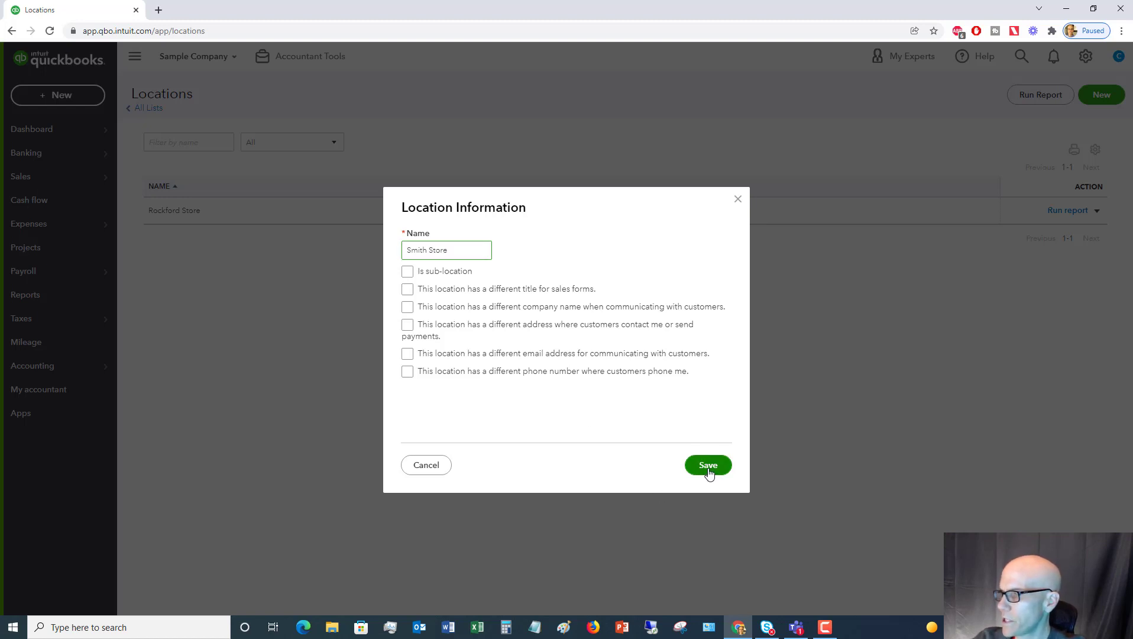
left_click(710, 465)
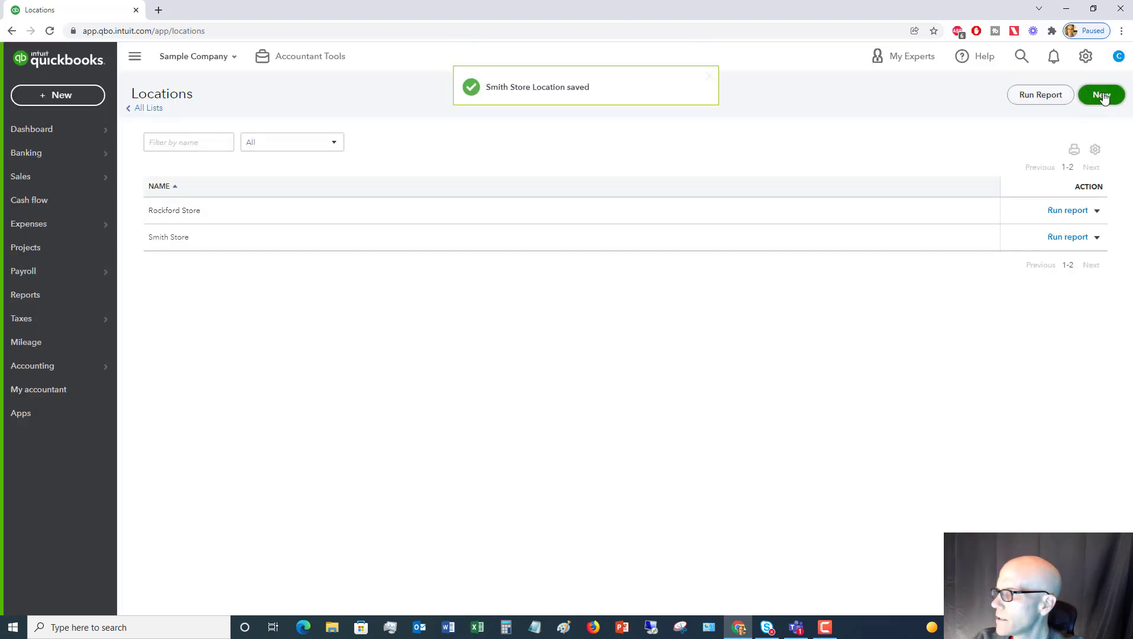
Step: Add and save Columbia Store as the third location
left_click(1102, 95)
left_click(468, 251)
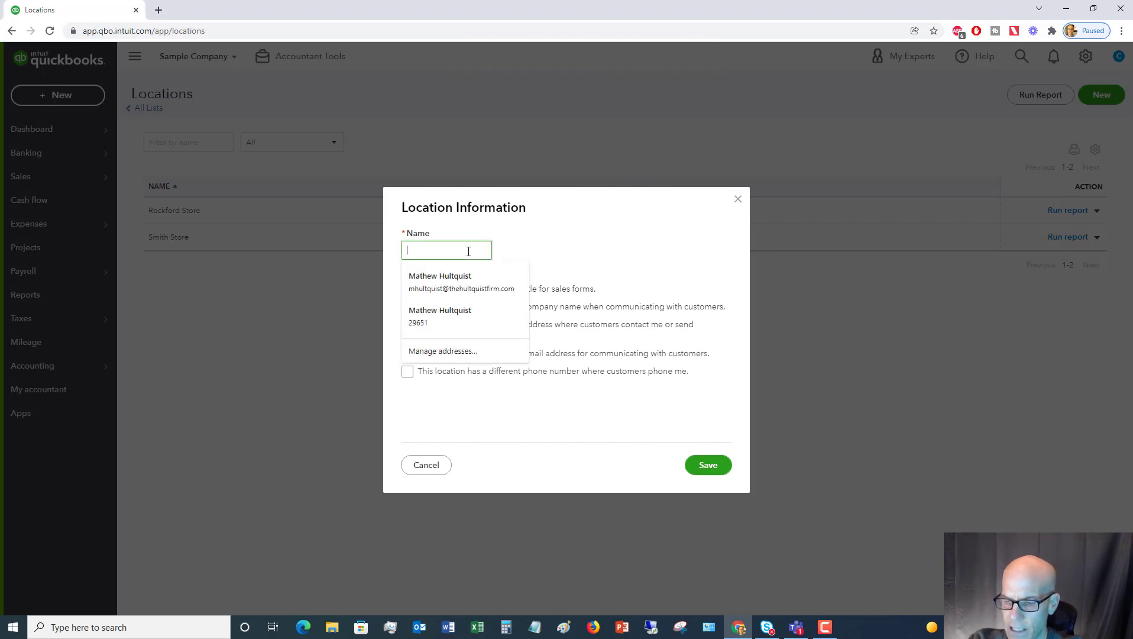
type("Col")
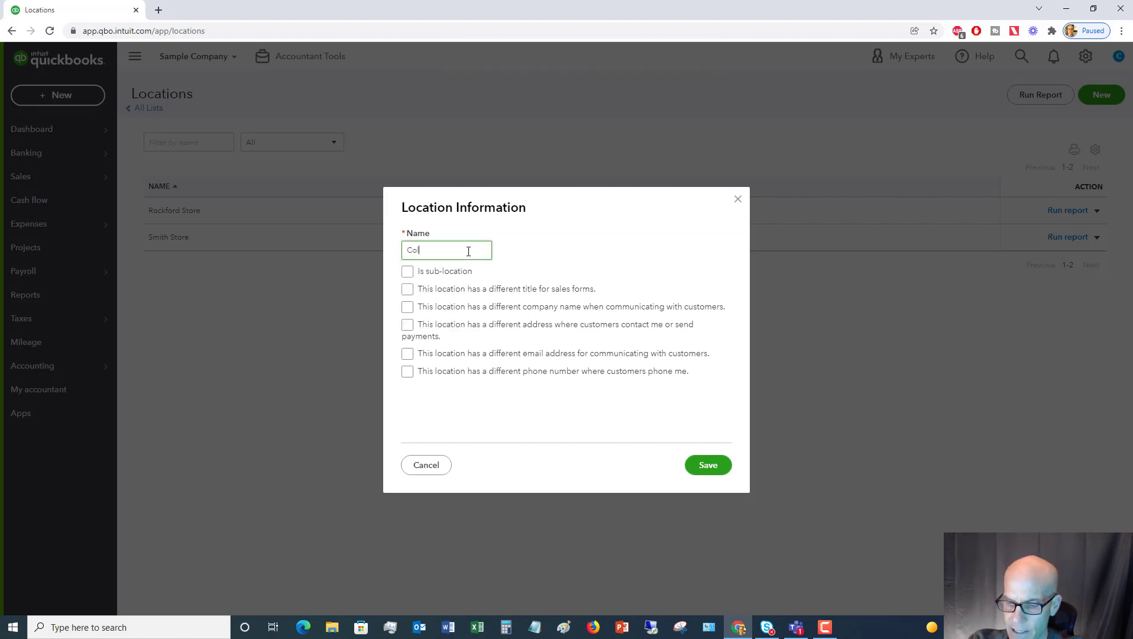
type("umbia S")
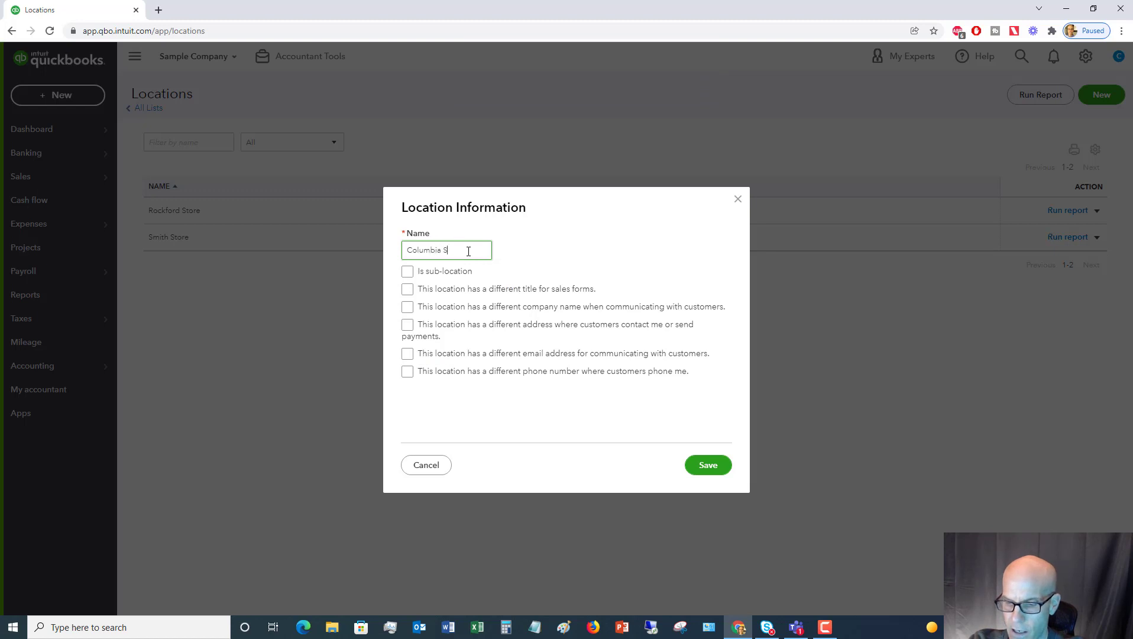
type("tore")
left_click(712, 469)
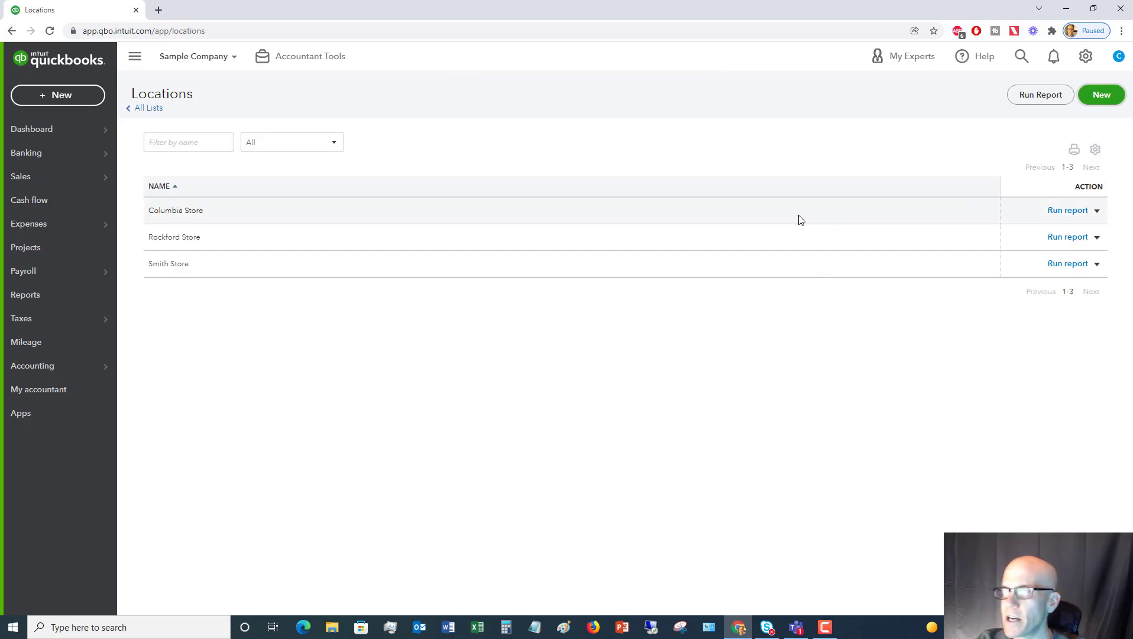
Step: Go back to the dashboard and start a new blank bill from the Expenses page
left_click(17, 136)
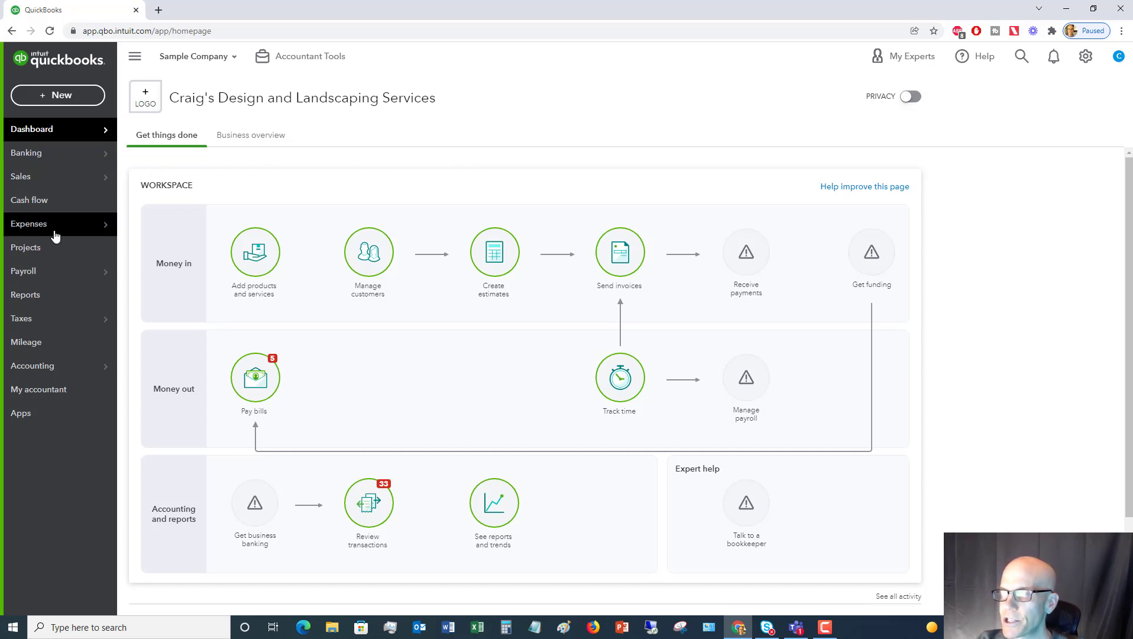
mouse_move(55, 225)
left_click(127, 224)
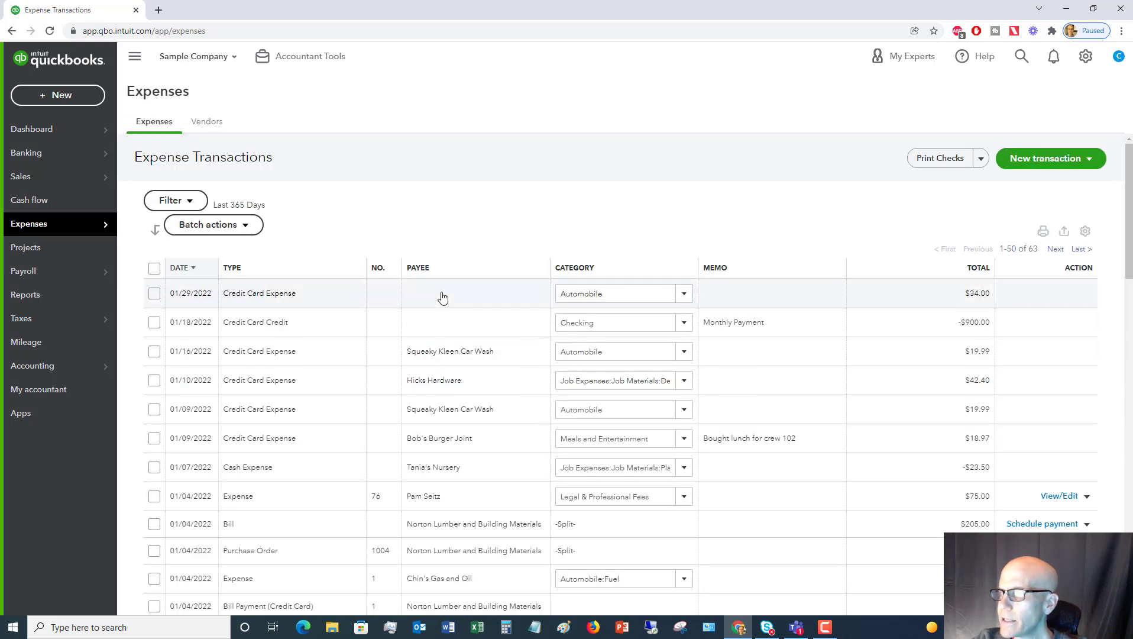
left_click(1092, 157)
left_click(1023, 201)
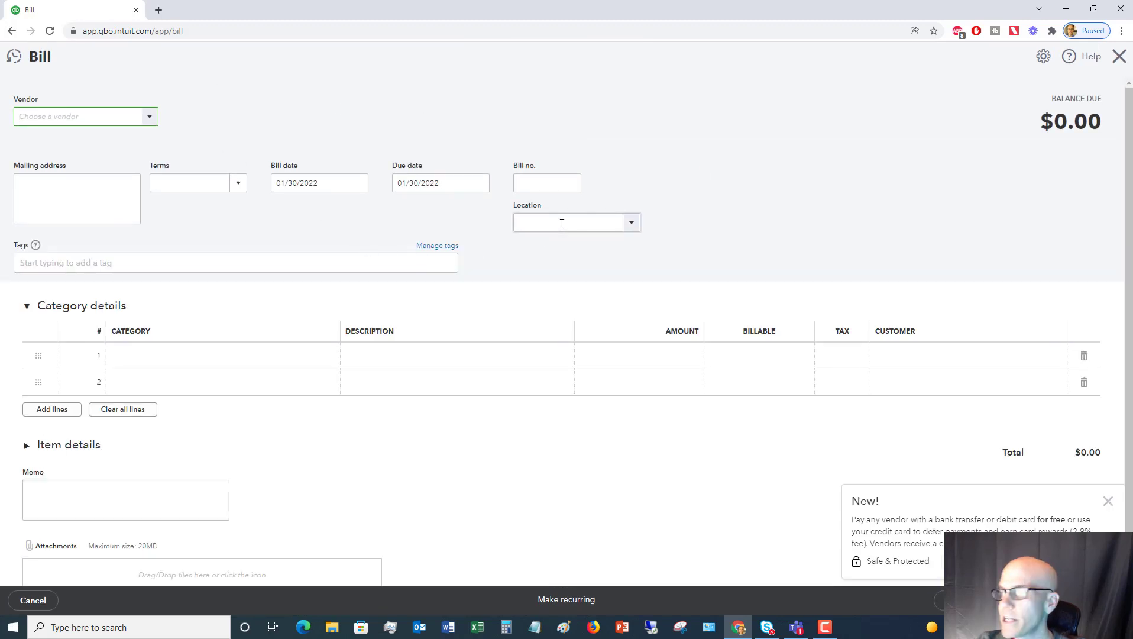
Step: Save a $75.00 Books by Bessie accounting-fees bill with its bill number, tagged to Rockford Store
left_click(151, 118)
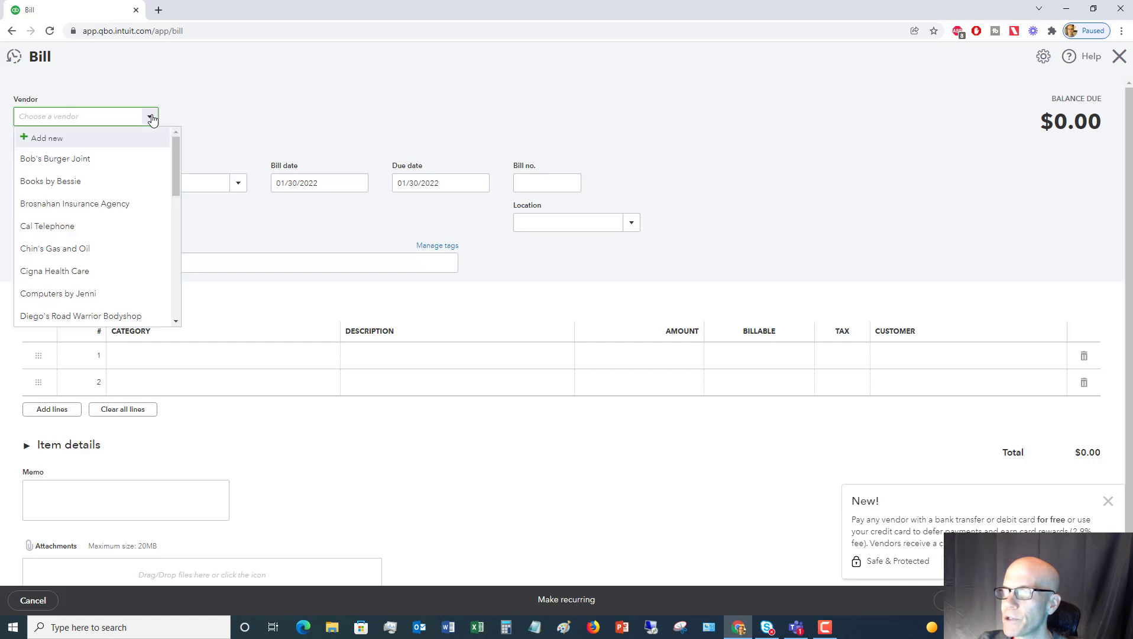
left_click(81, 187)
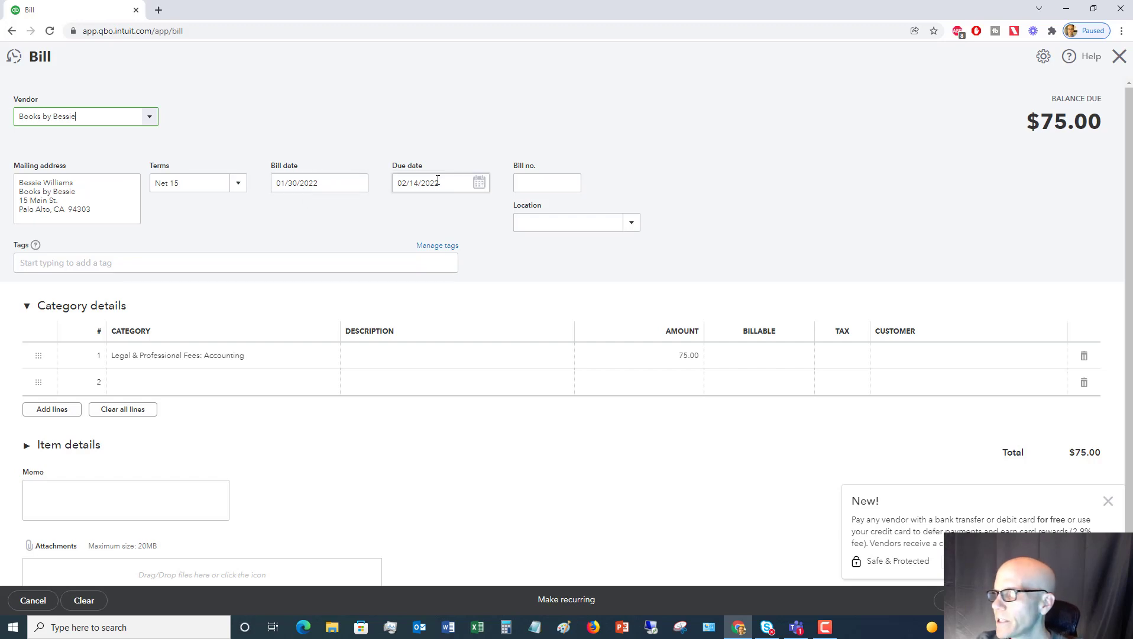
left_click(545, 183)
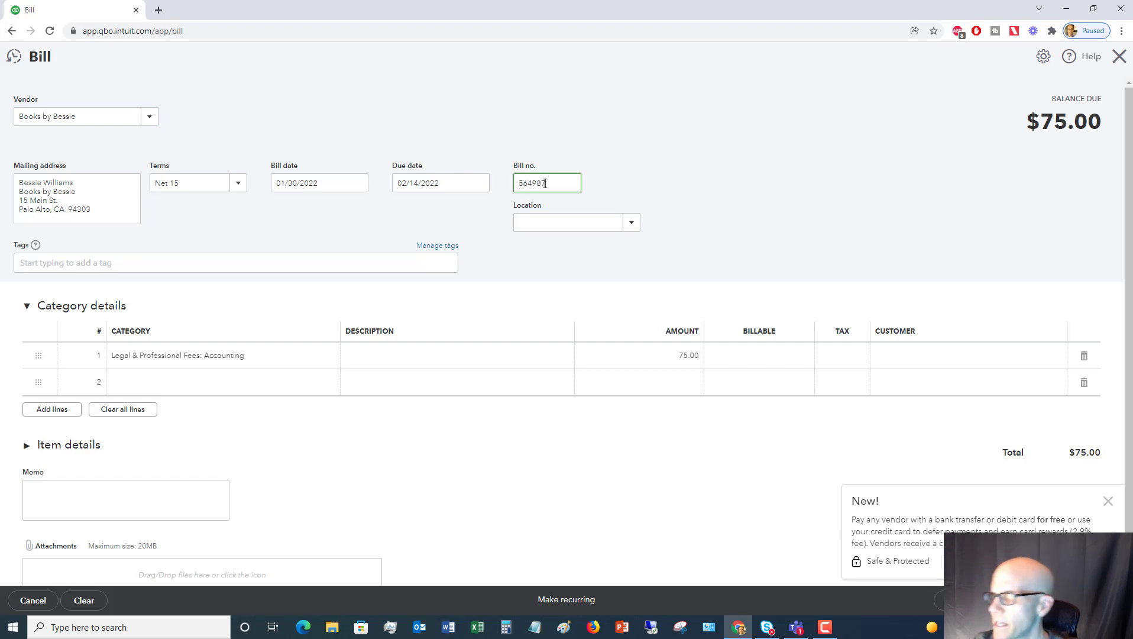
left_click(631, 222)
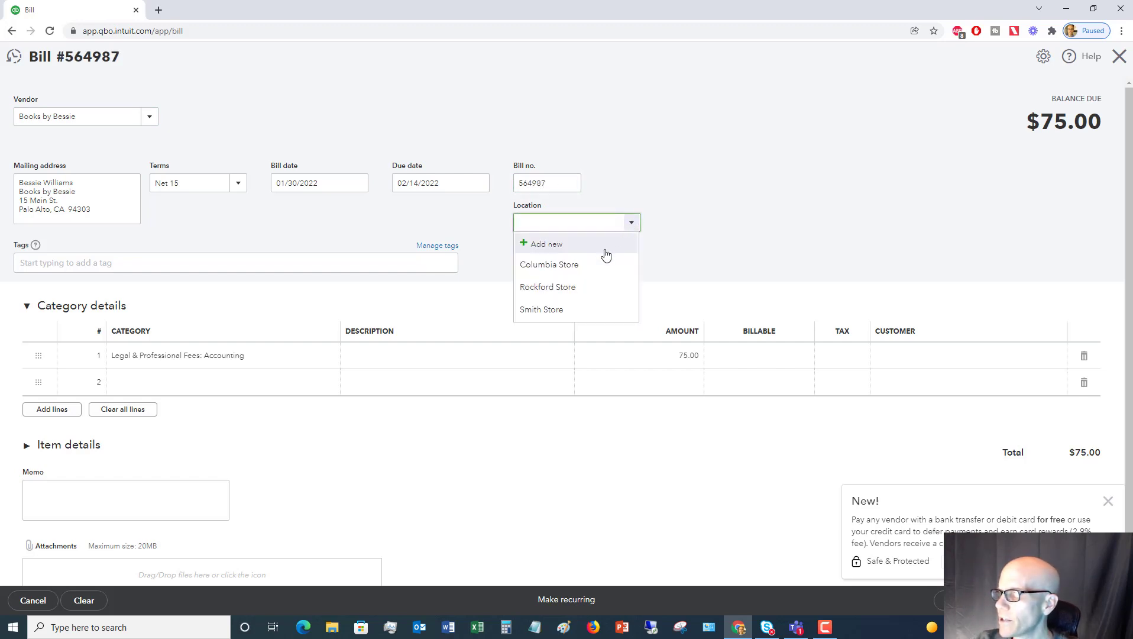
left_click(555, 287)
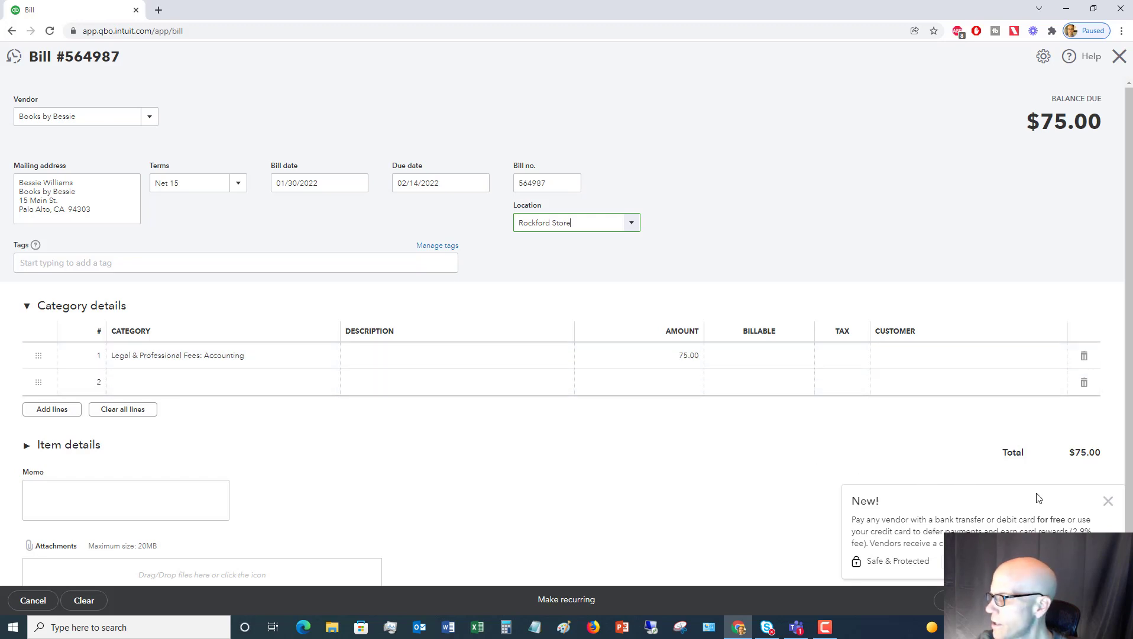
left_click(1109, 502)
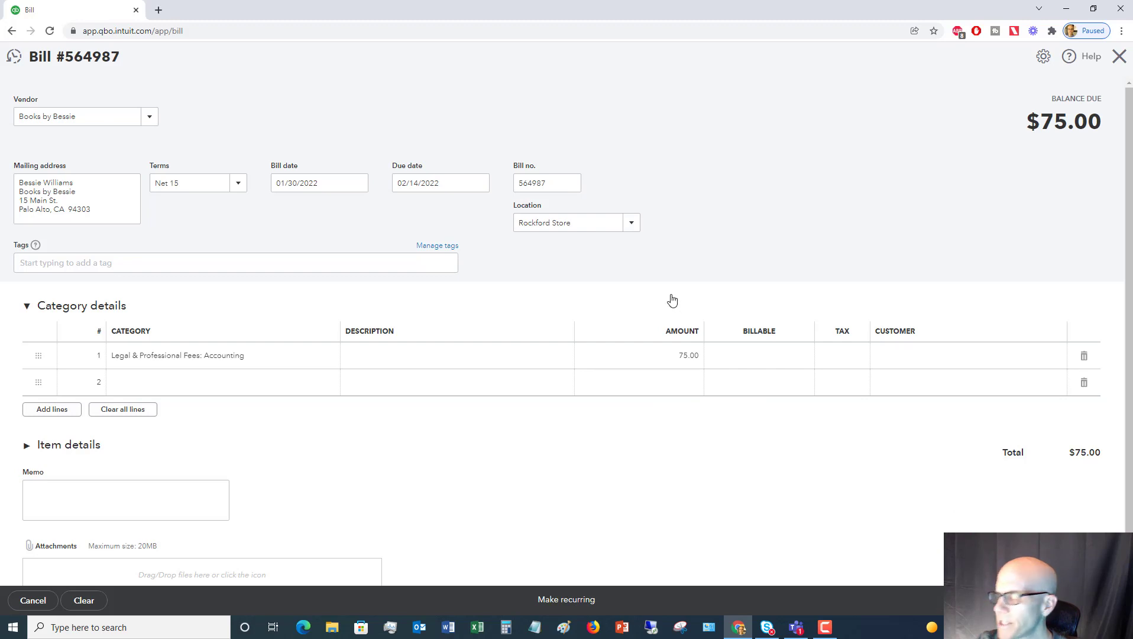
key("ctrl+alt+s")
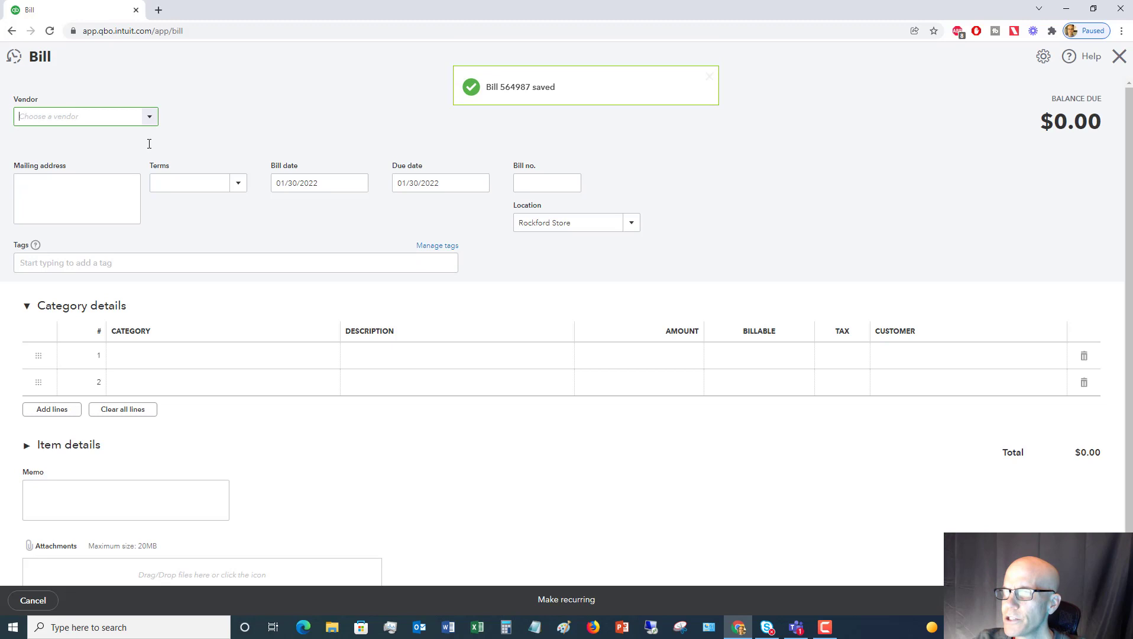
Step: Save and close a Books by Bessie bill for 150.00 tagged to Columbia Store
left_click(146, 118)
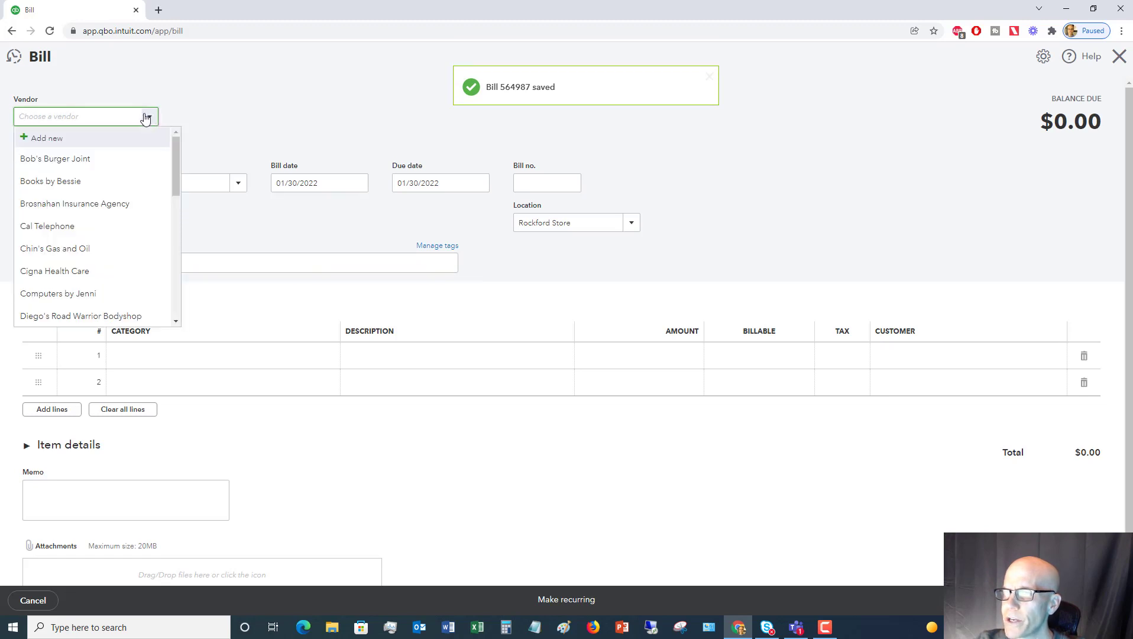
left_click(56, 181)
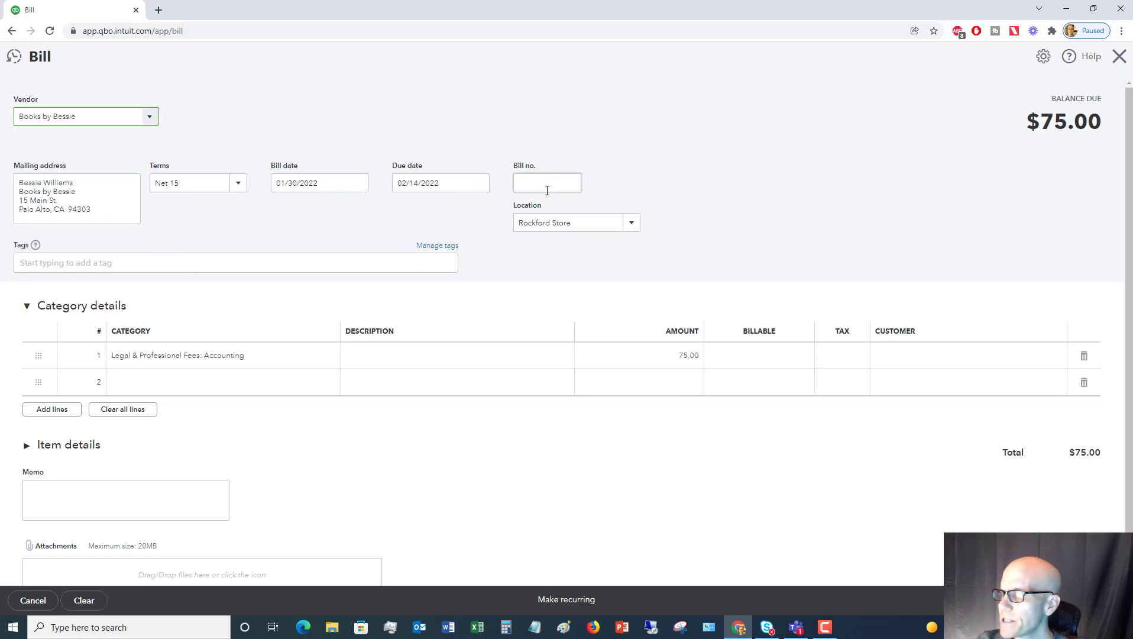
left_click(631, 223)
left_click(559, 265)
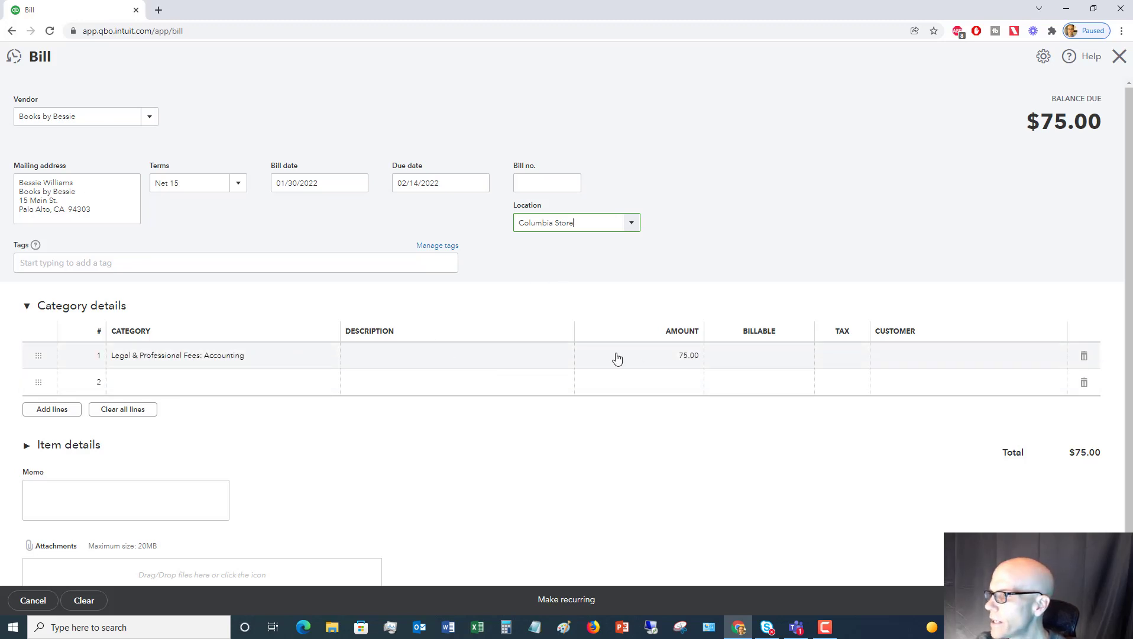
left_click(650, 363)
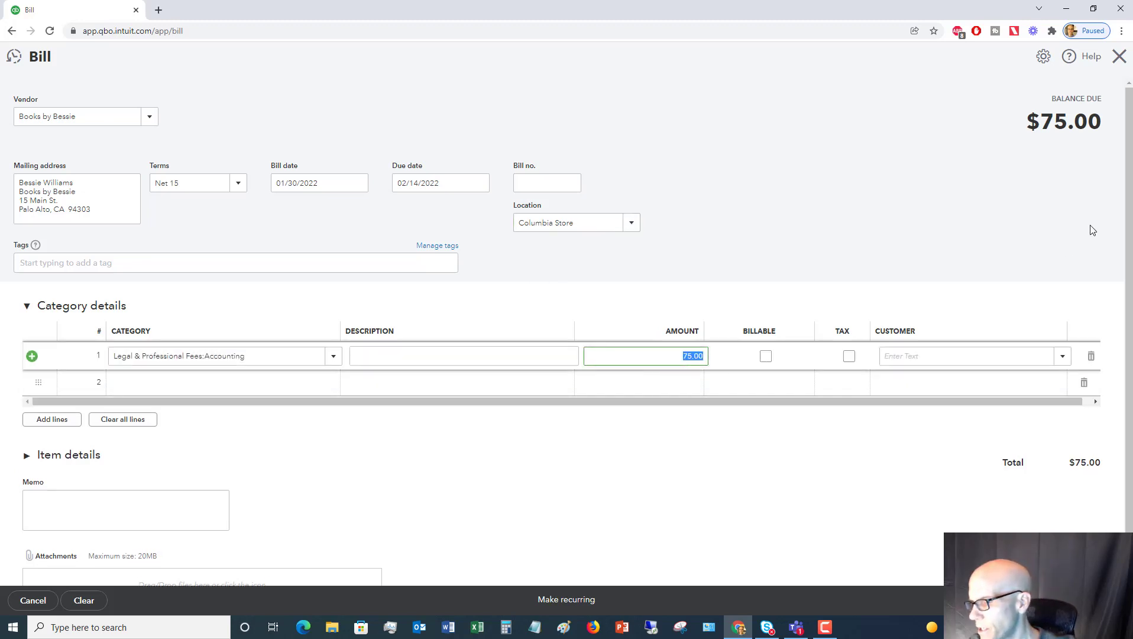
type("150")
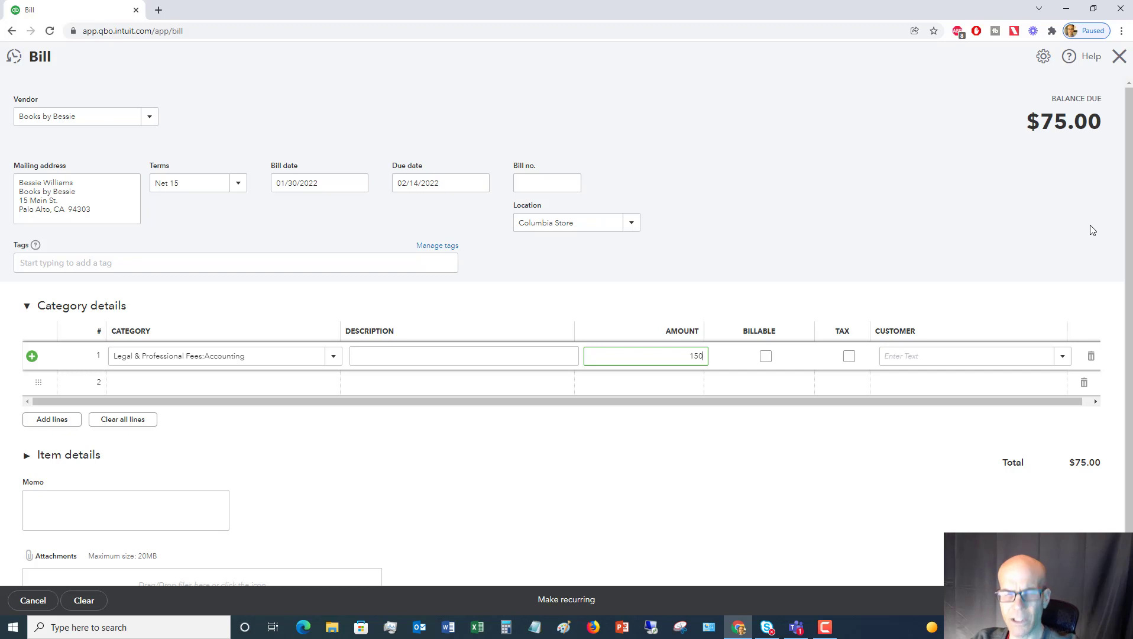
key("Tab")
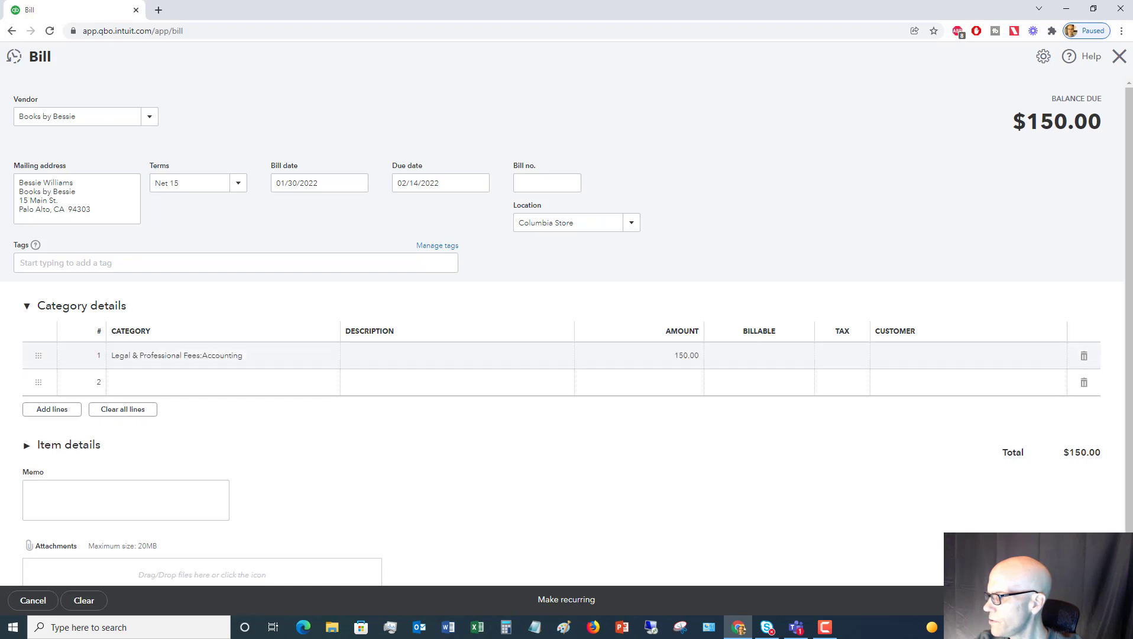
key("ctrl+alt+d")
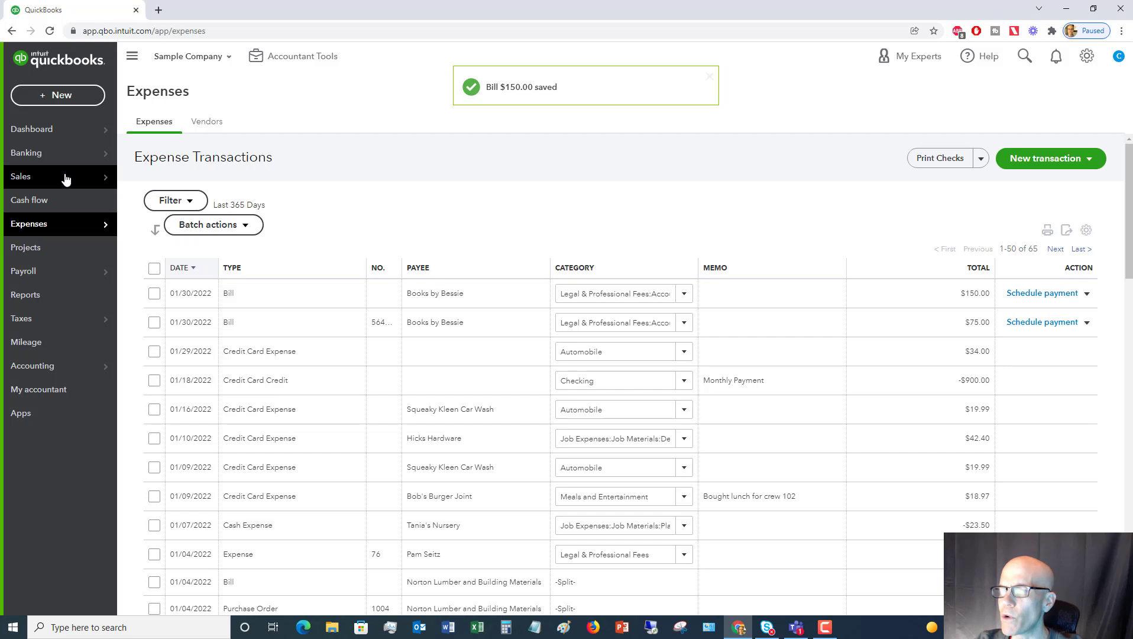
Step: Start a new invoice for customer Cool Cars
mouse_move(66, 179)
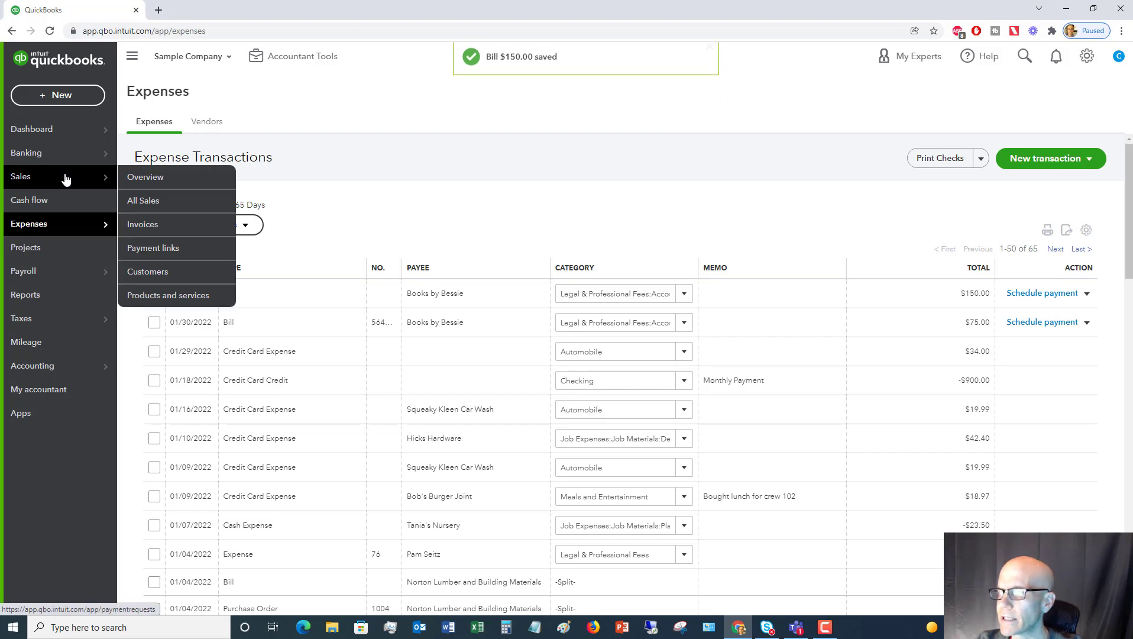
left_click(155, 225)
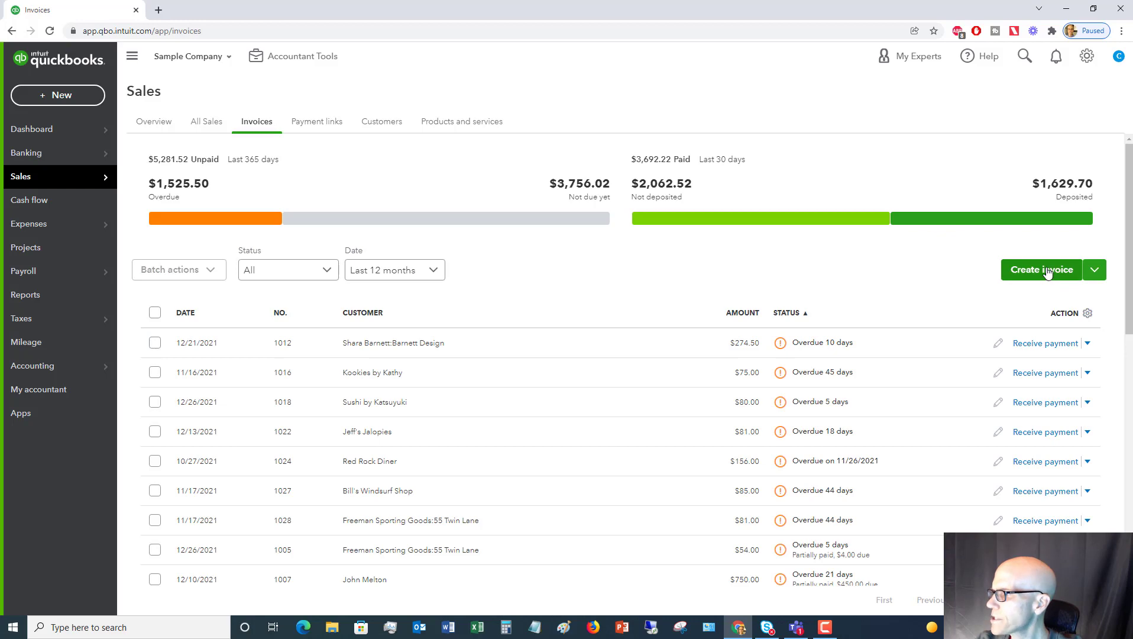
left_click(1046, 273)
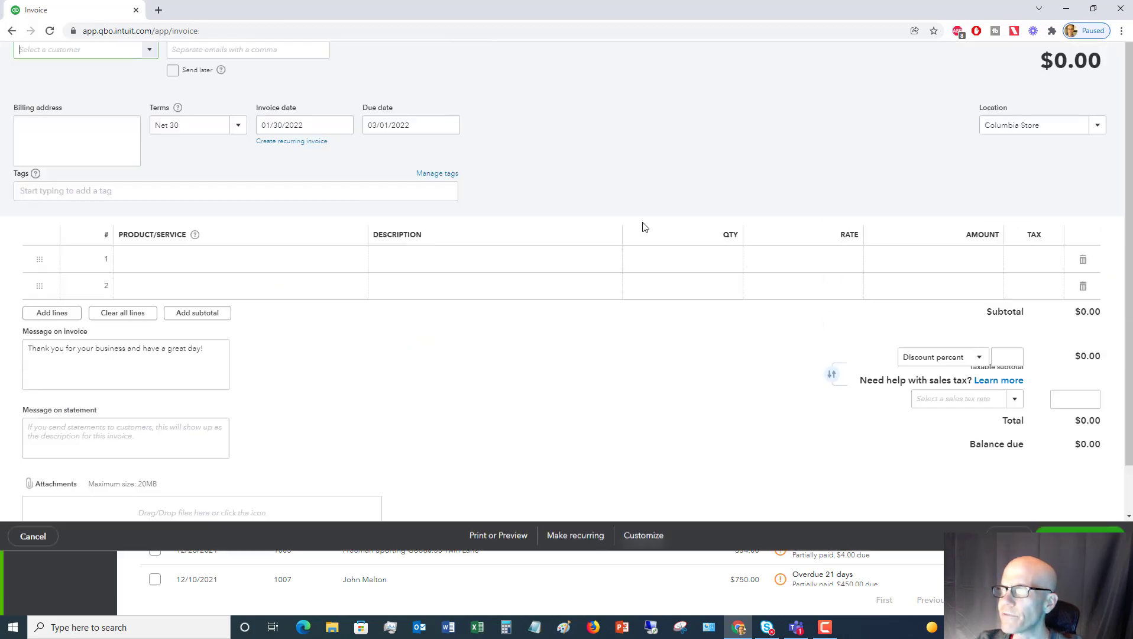
left_click(149, 115)
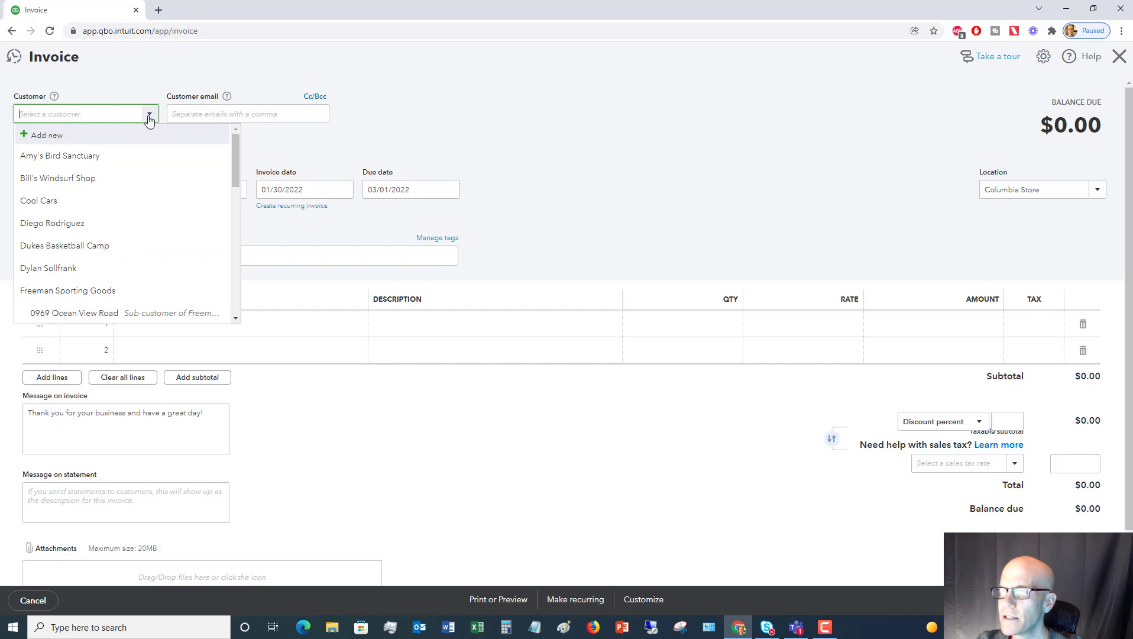
left_click(80, 202)
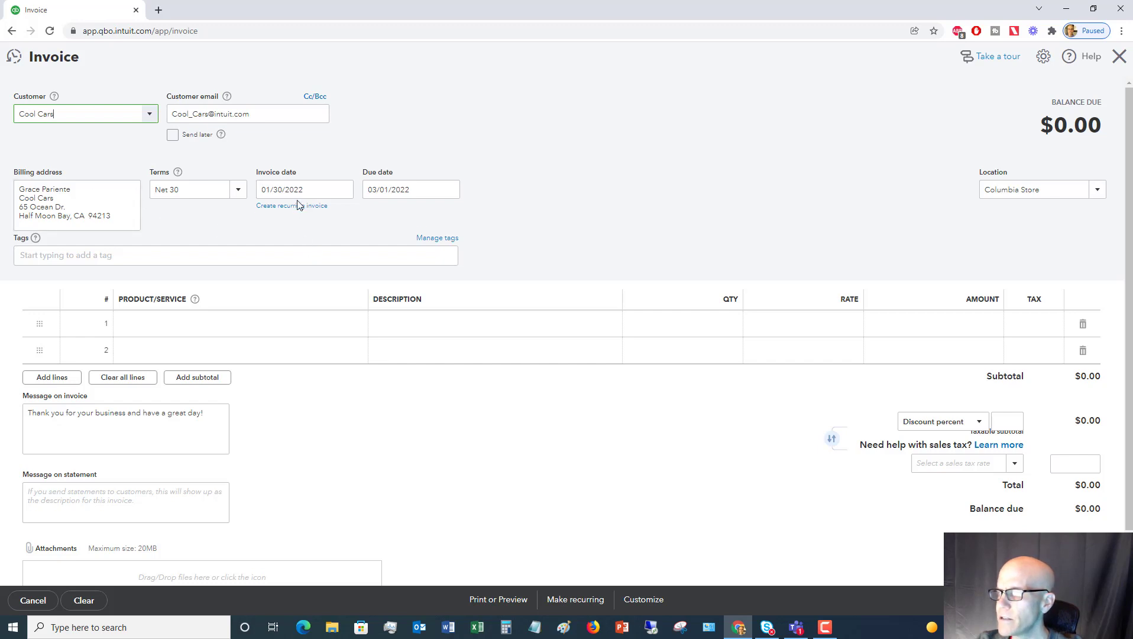
Step: Put the Design service on line 1 with a rate of 1,500
left_click(160, 325)
left_click(357, 328)
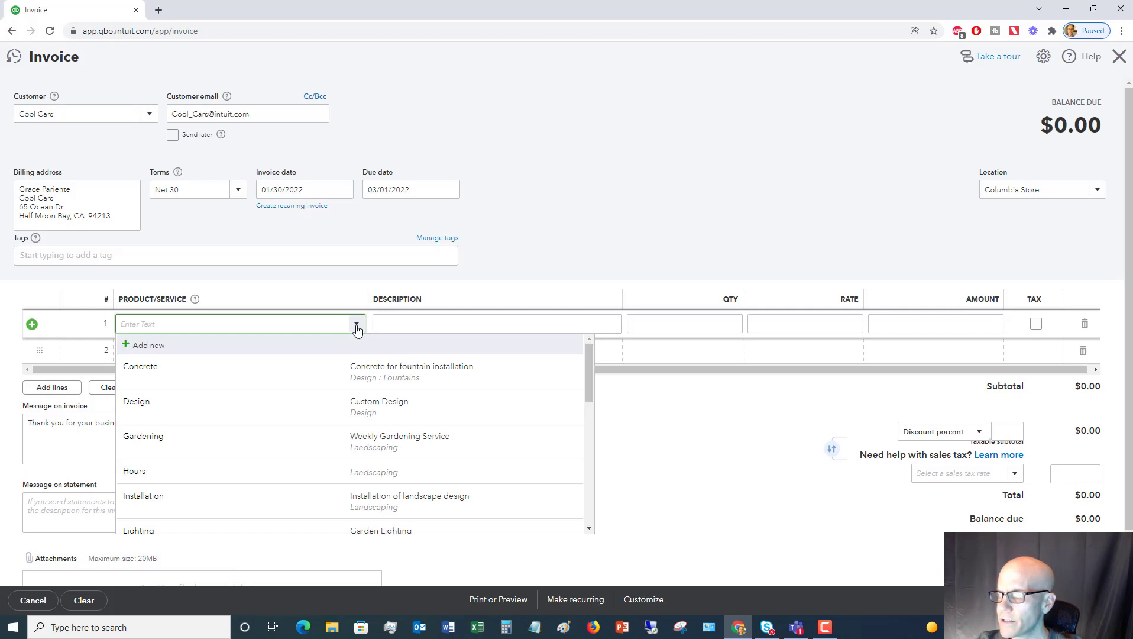
left_click(283, 405)
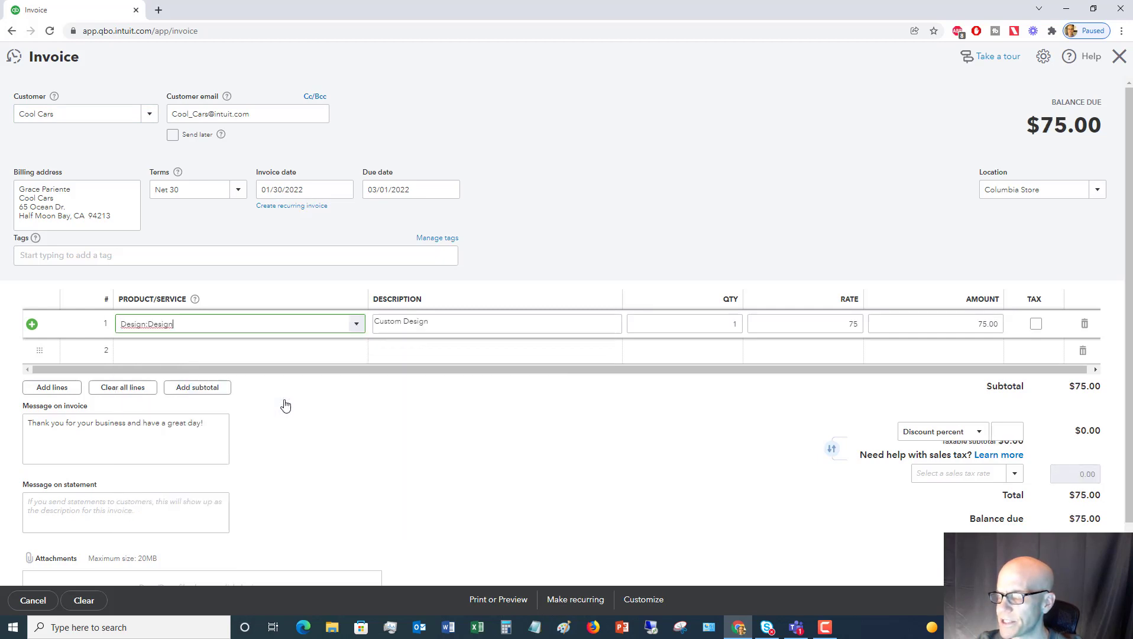
left_click(852, 323)
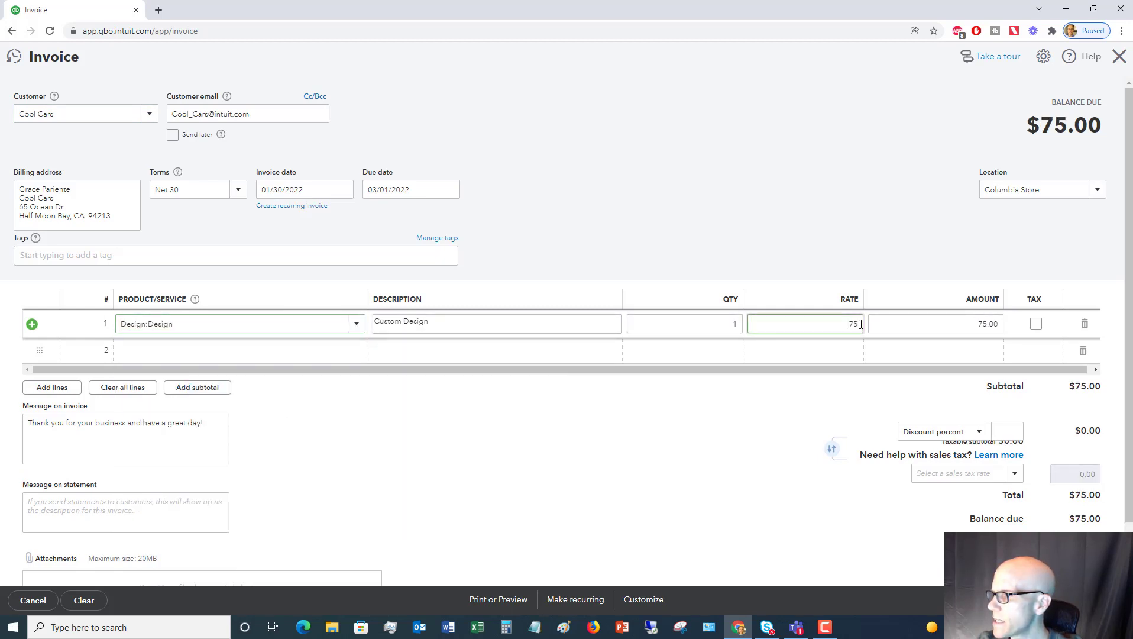
double_click(864, 324)
type("1500")
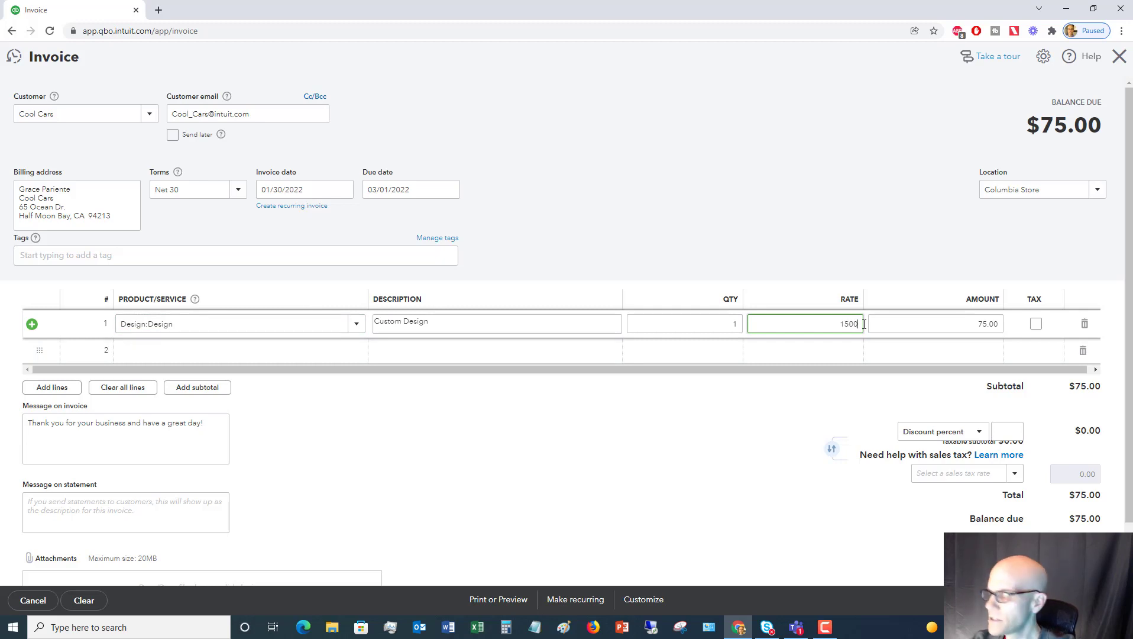
left_click(907, 324)
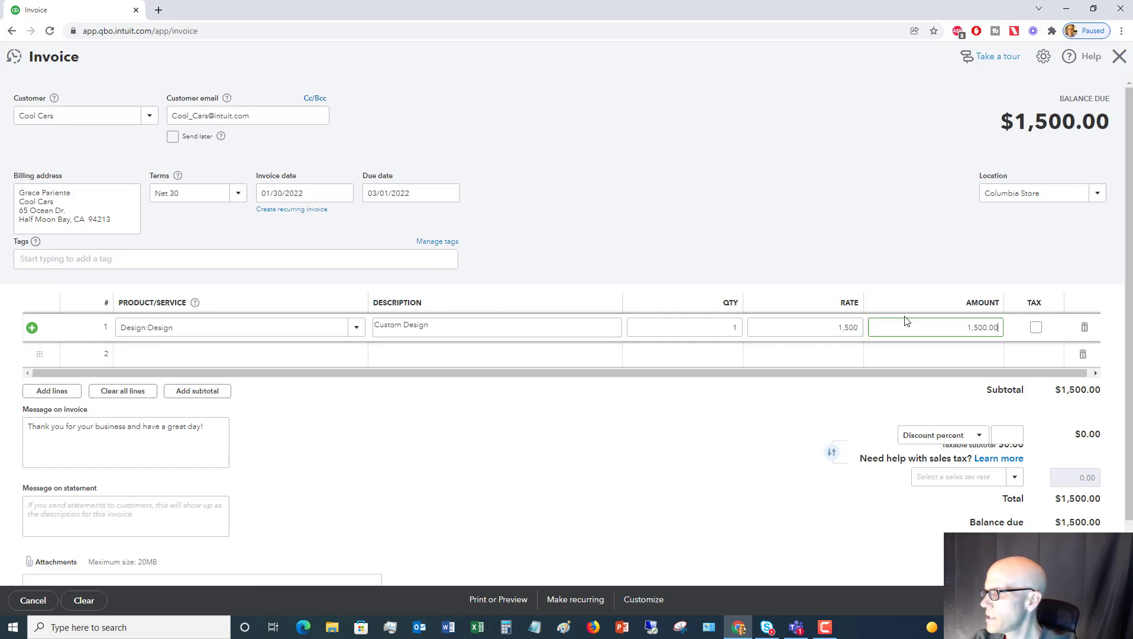
Step: Tag the invoice to Rockford Store and save it, starting a new one
left_click(1103, 196)
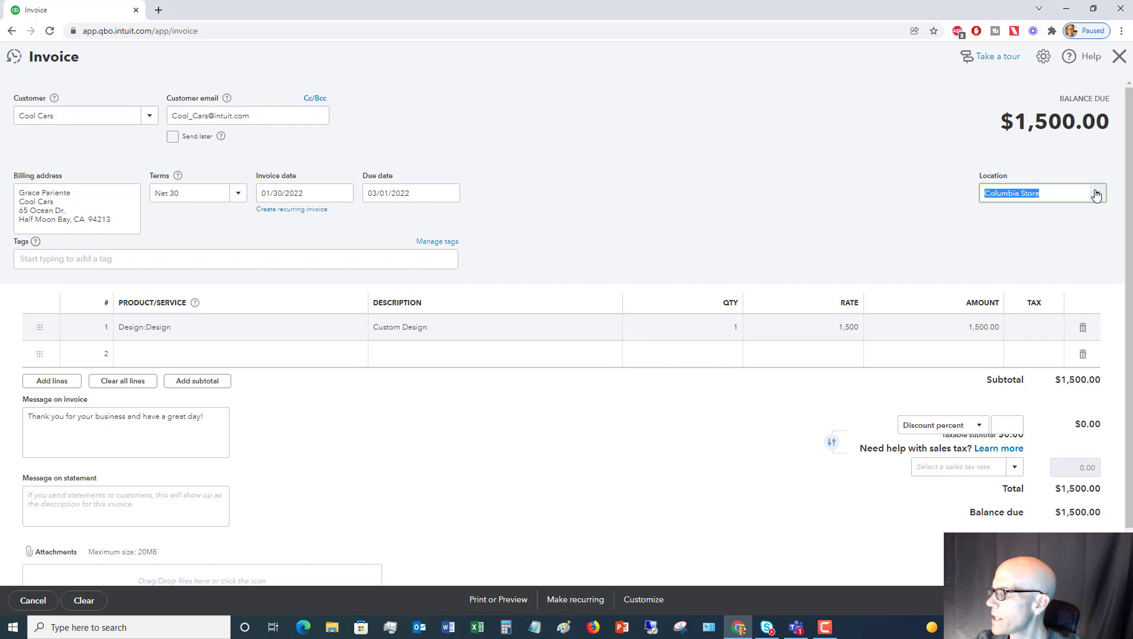
left_click(1029, 258)
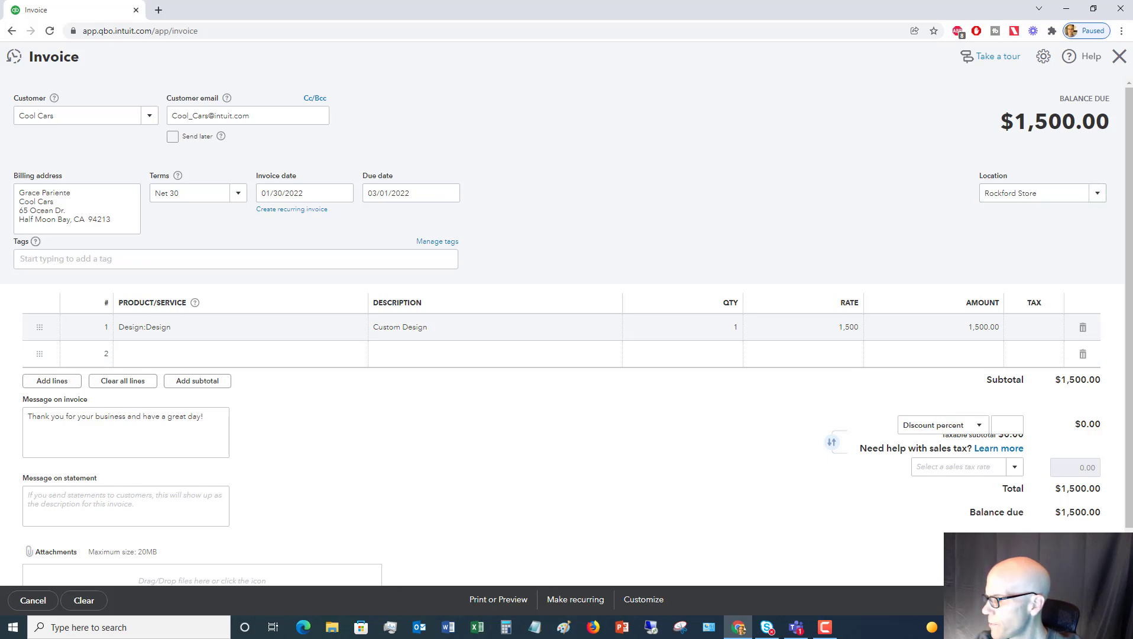
key("ctrl+alt+s")
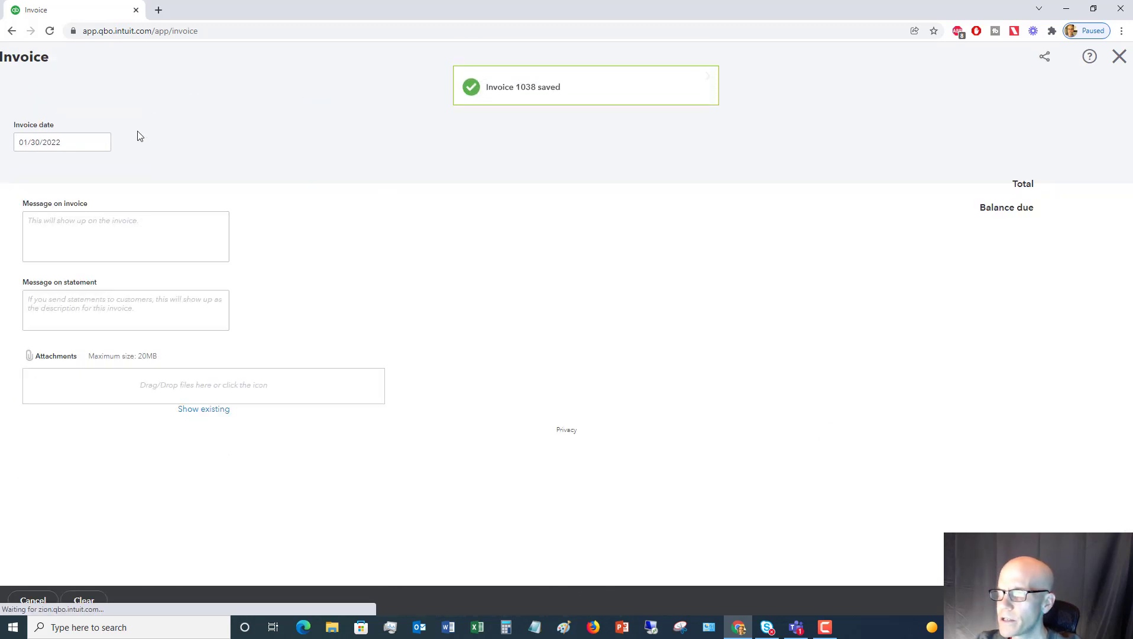
Step: Choose the customer and add the landscape Installation service on line 1
left_click(150, 114)
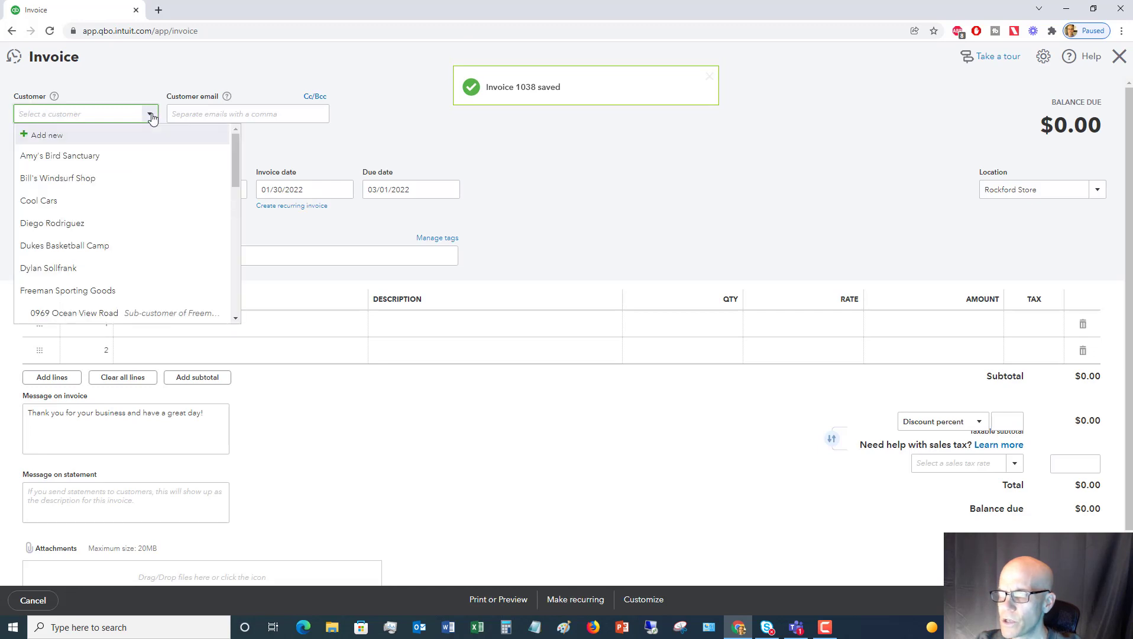
left_click(83, 271)
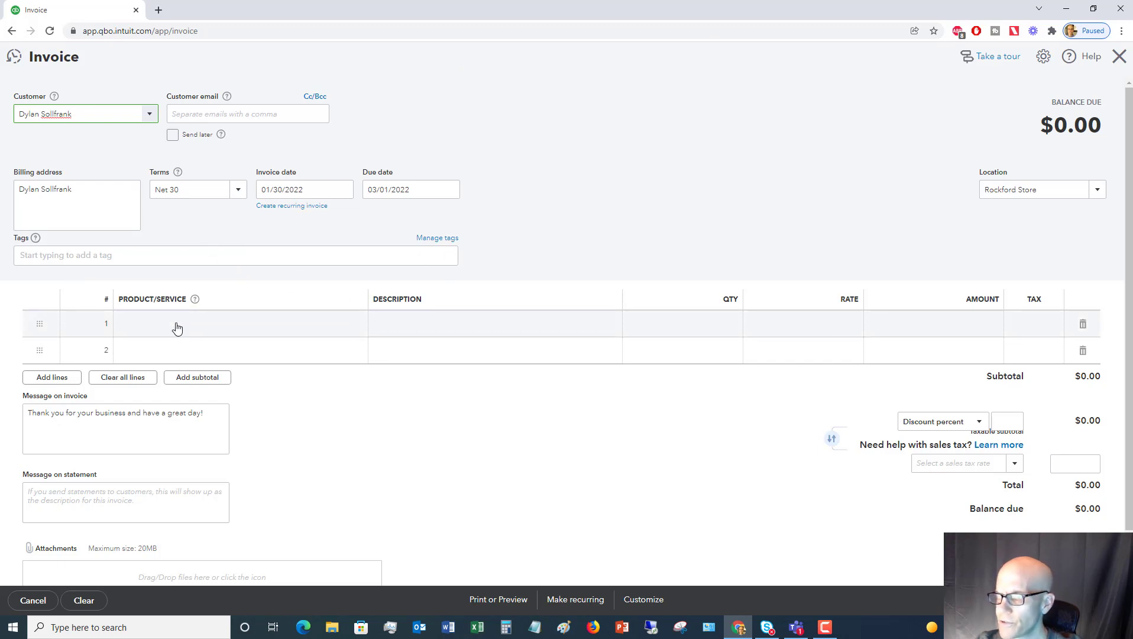
left_click(329, 325)
left_click(357, 327)
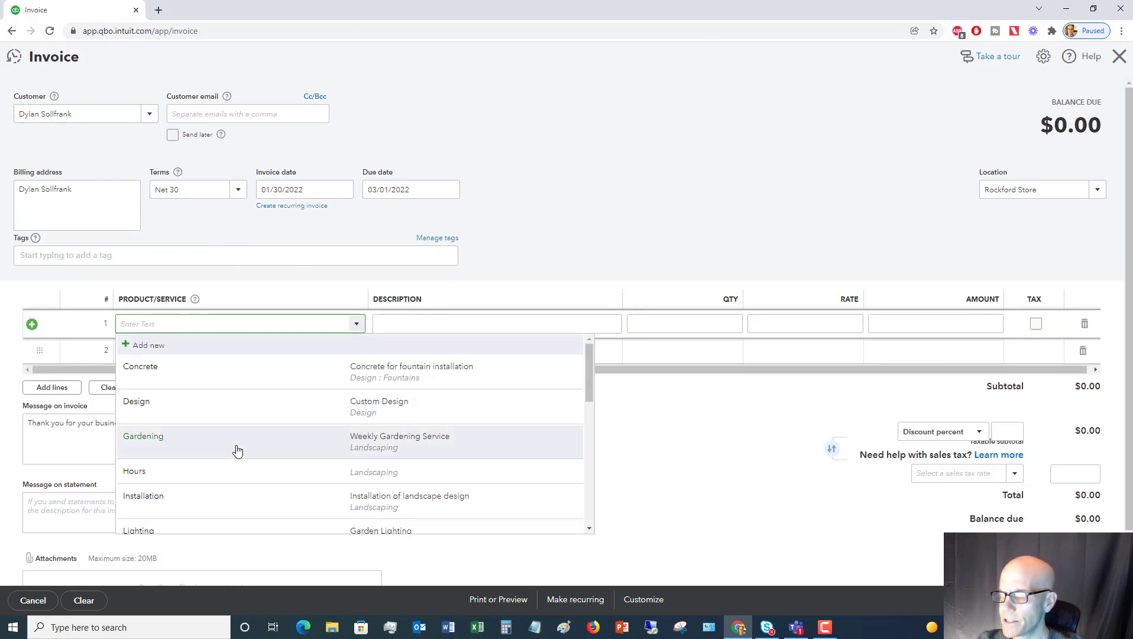
left_click(173, 500)
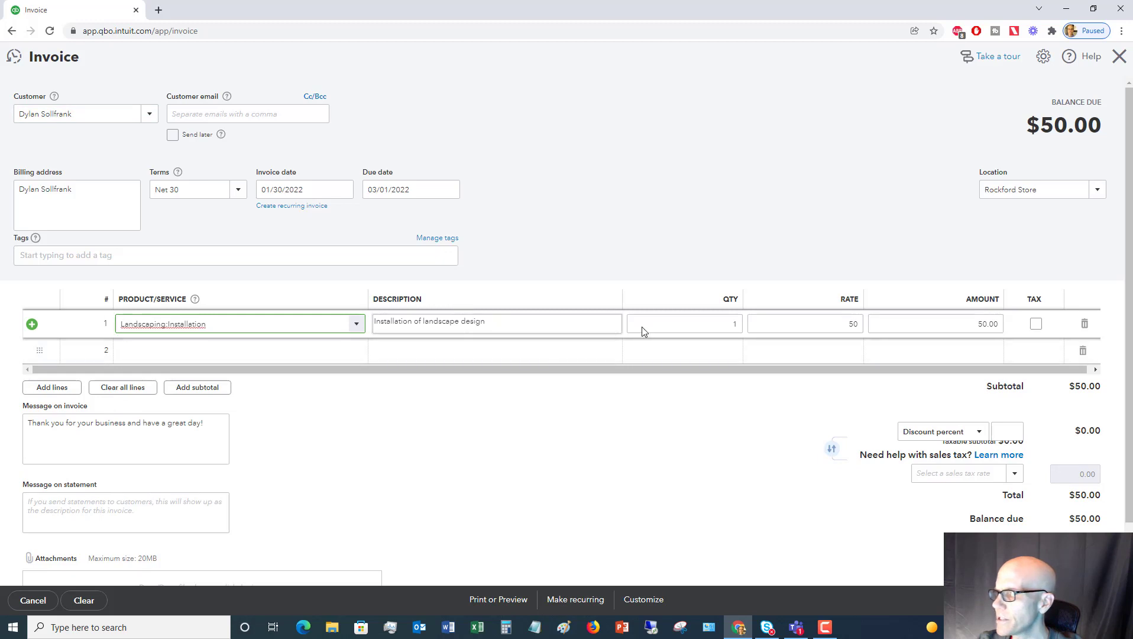
Step: Set quantity 15 for a $750 total, tag it to Smith Store, and save and close
left_click(710, 324)
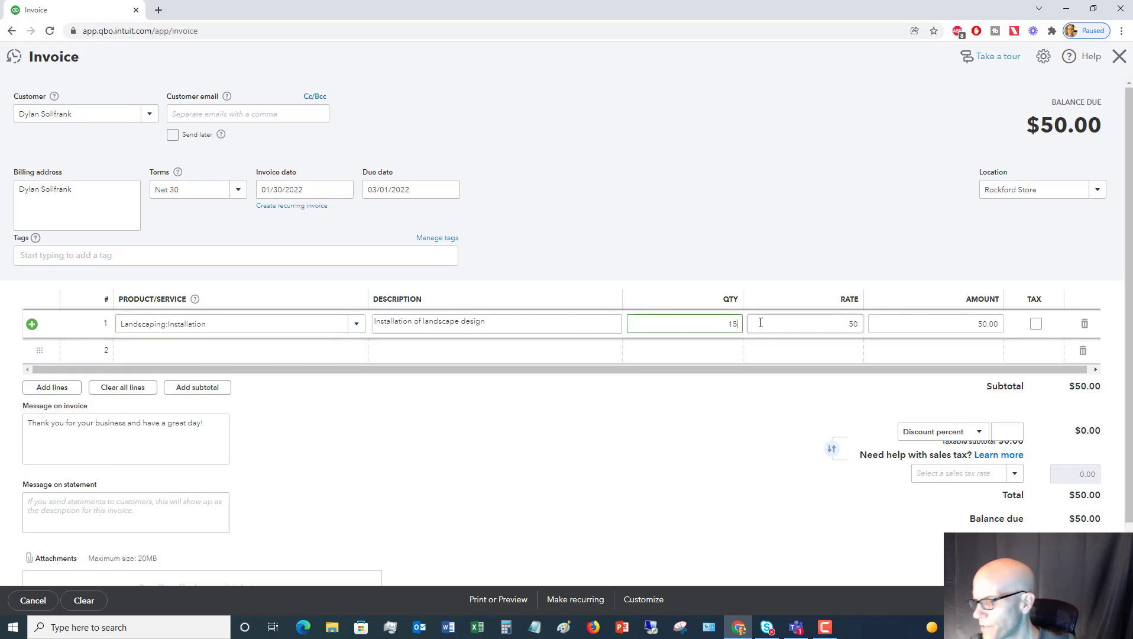
left_click(761, 323)
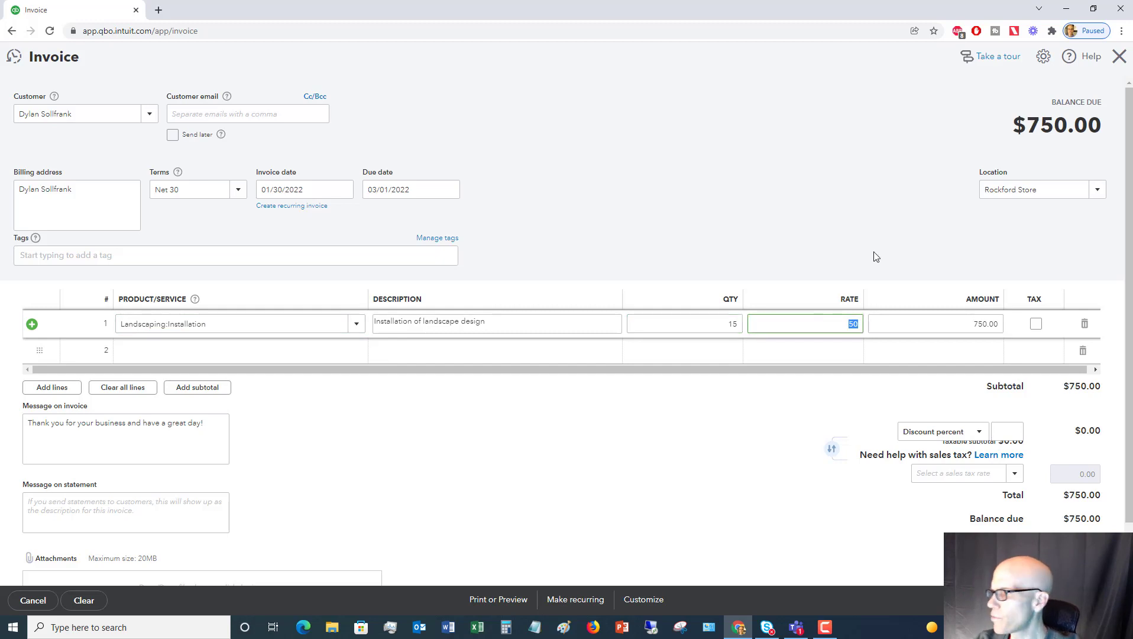
left_click(1099, 195)
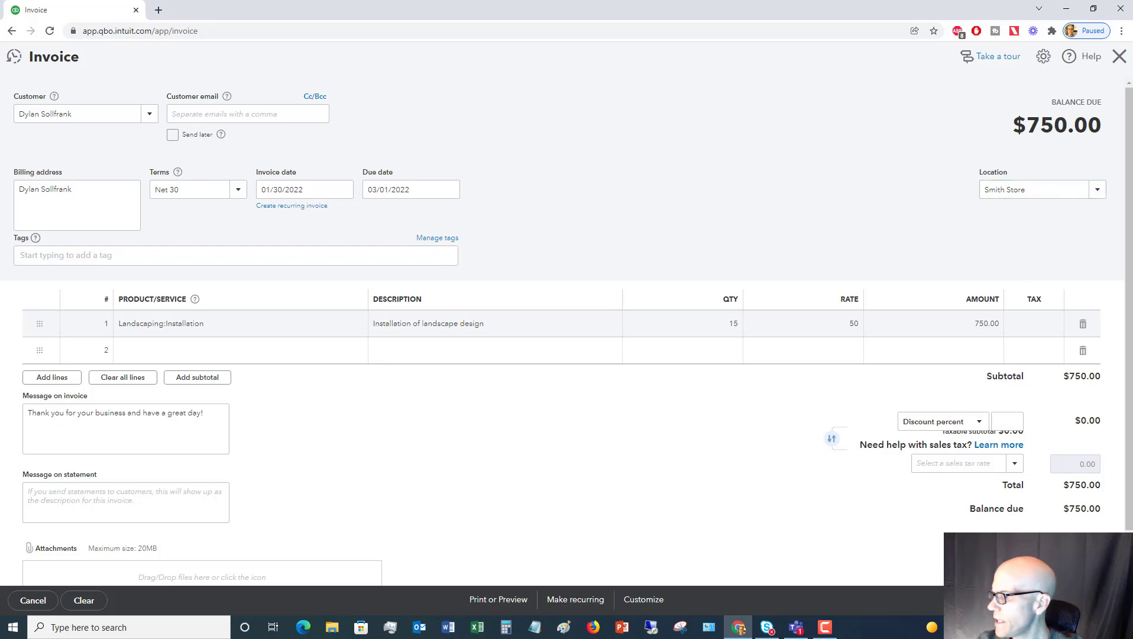
key("ctrl+alt+d")
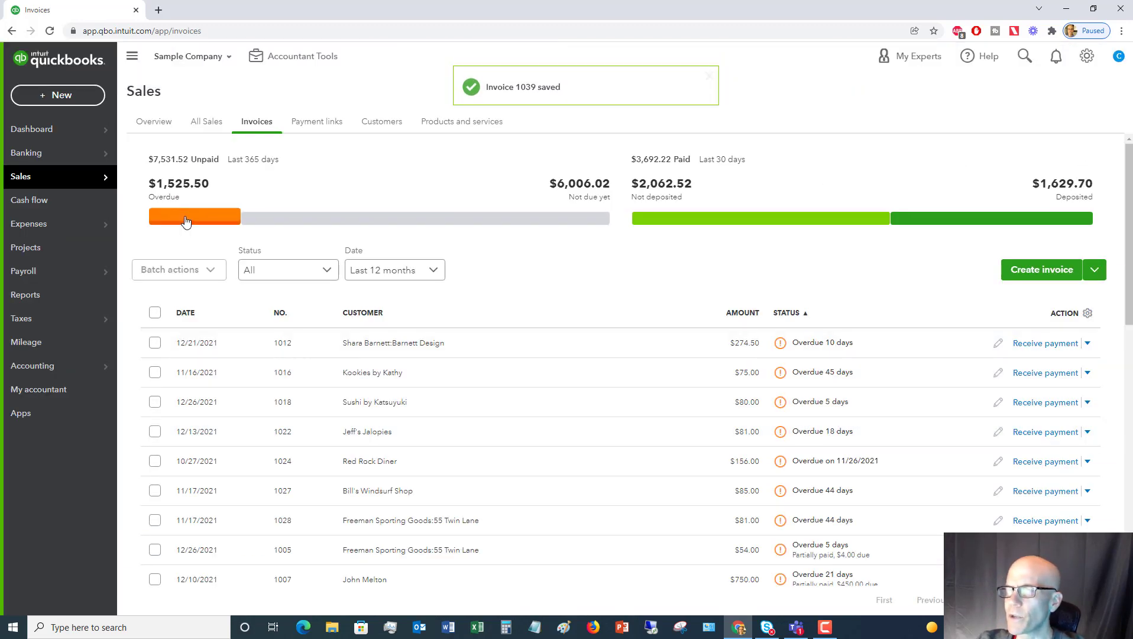
Step: Open the Profit and Loss by Location report under Business overview in Reports
left_click(42, 302)
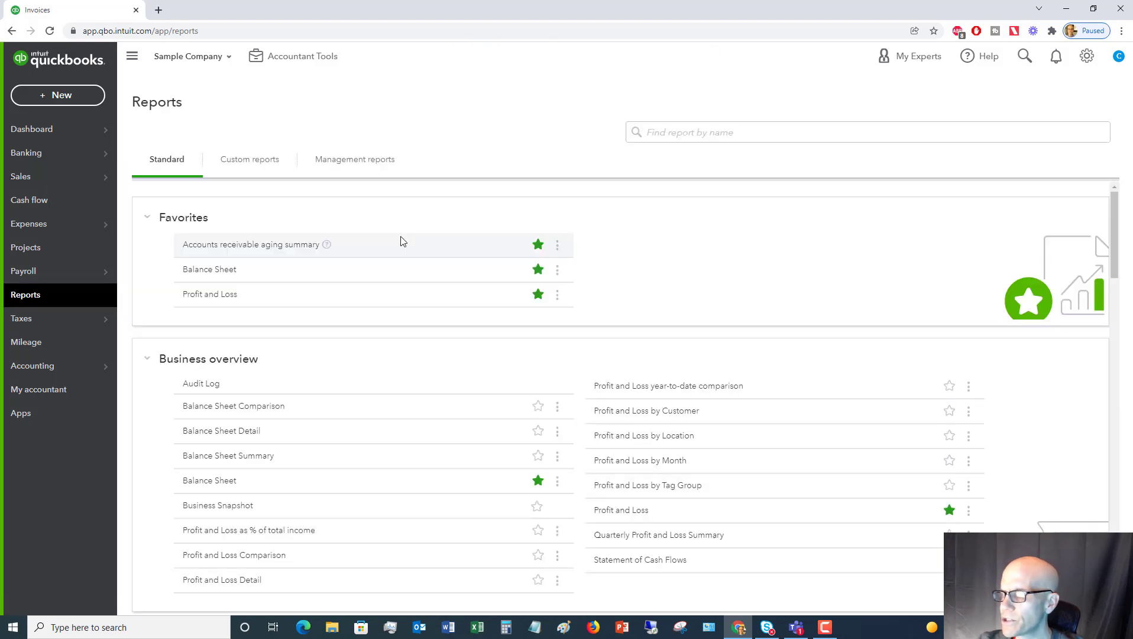
scroll(401, 241, "down", 2)
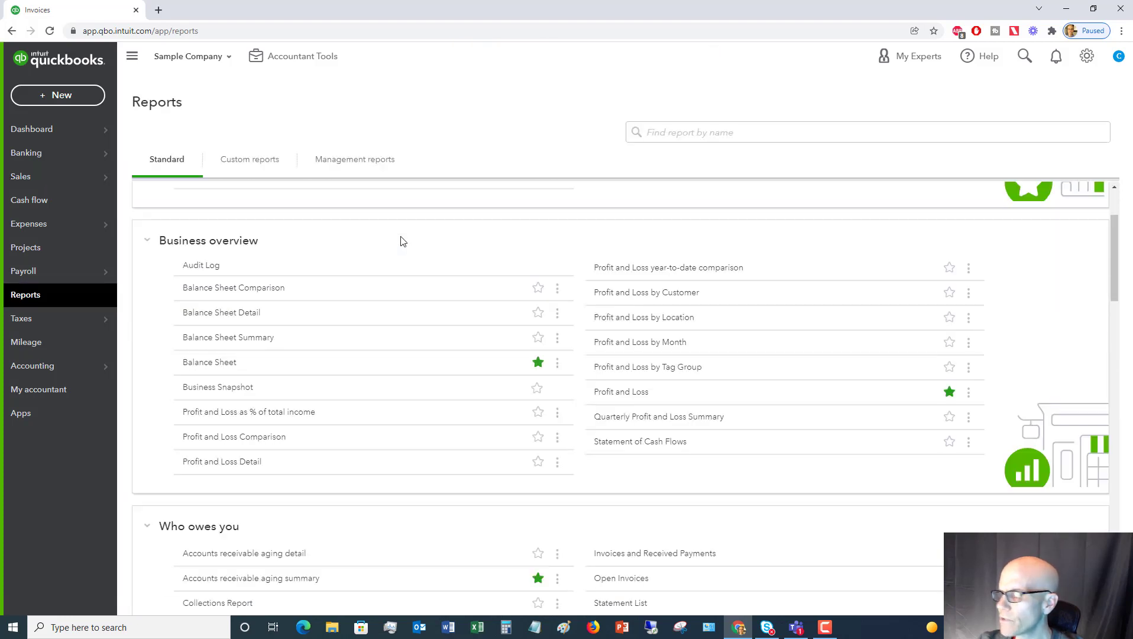
left_click(655, 320)
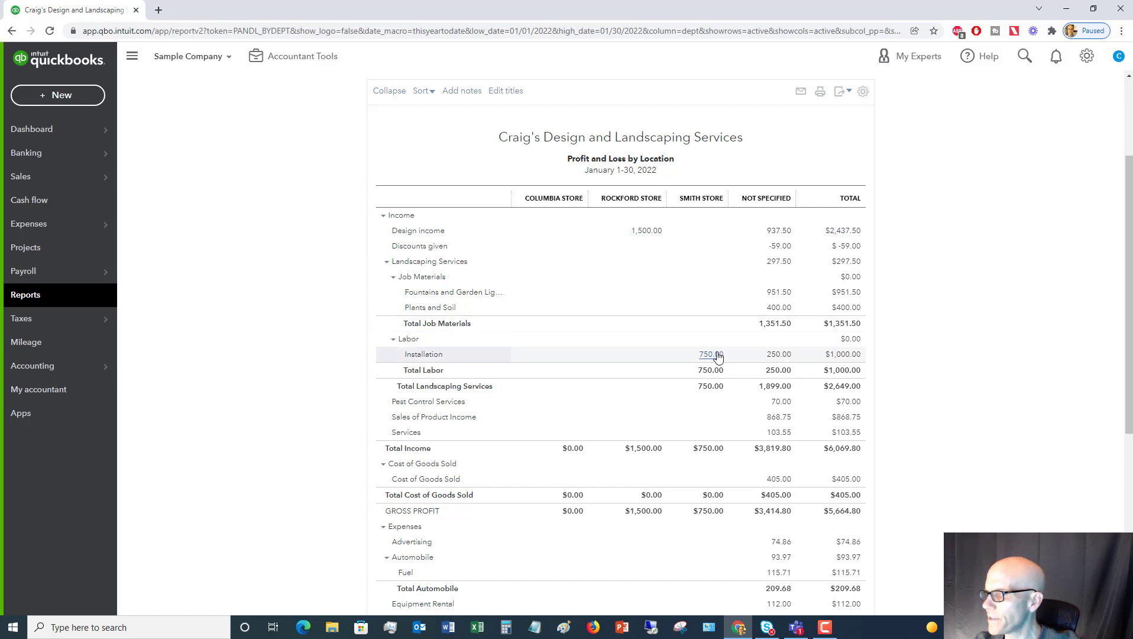
scroll(711, 406, "down", 4)
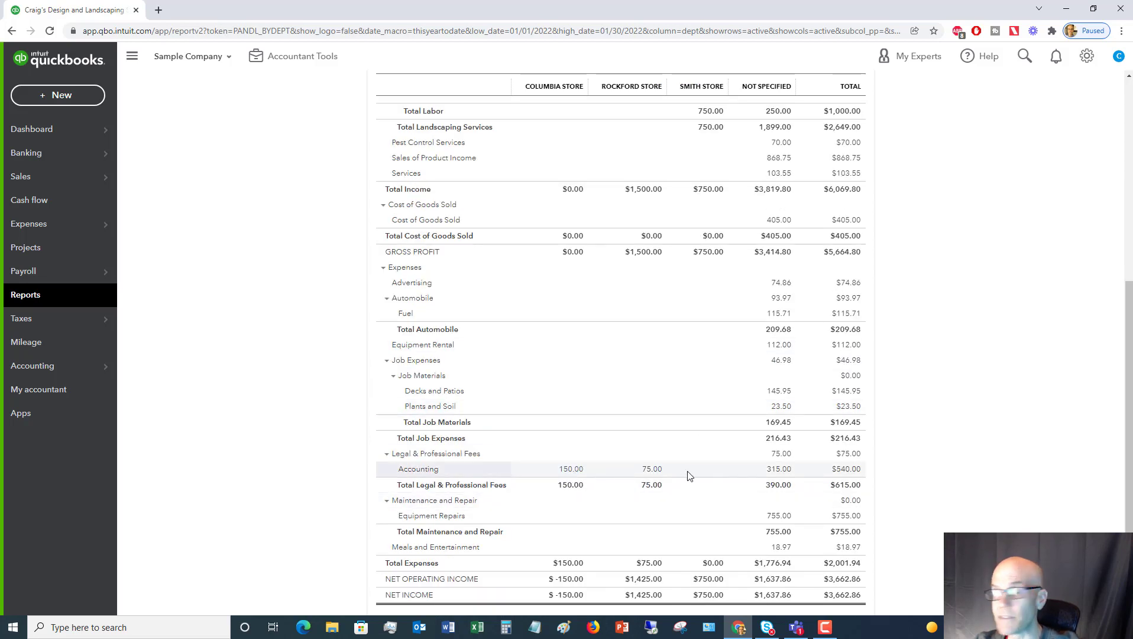
scroll(740, 452, "down", 1)
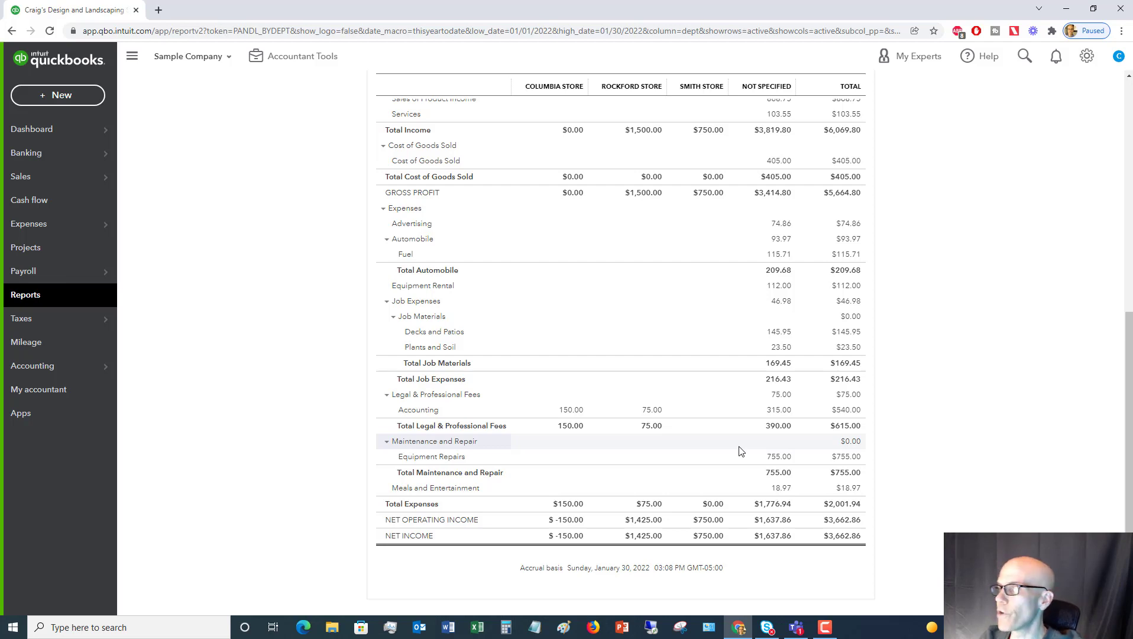
scroll(886, 313, "up", 10)
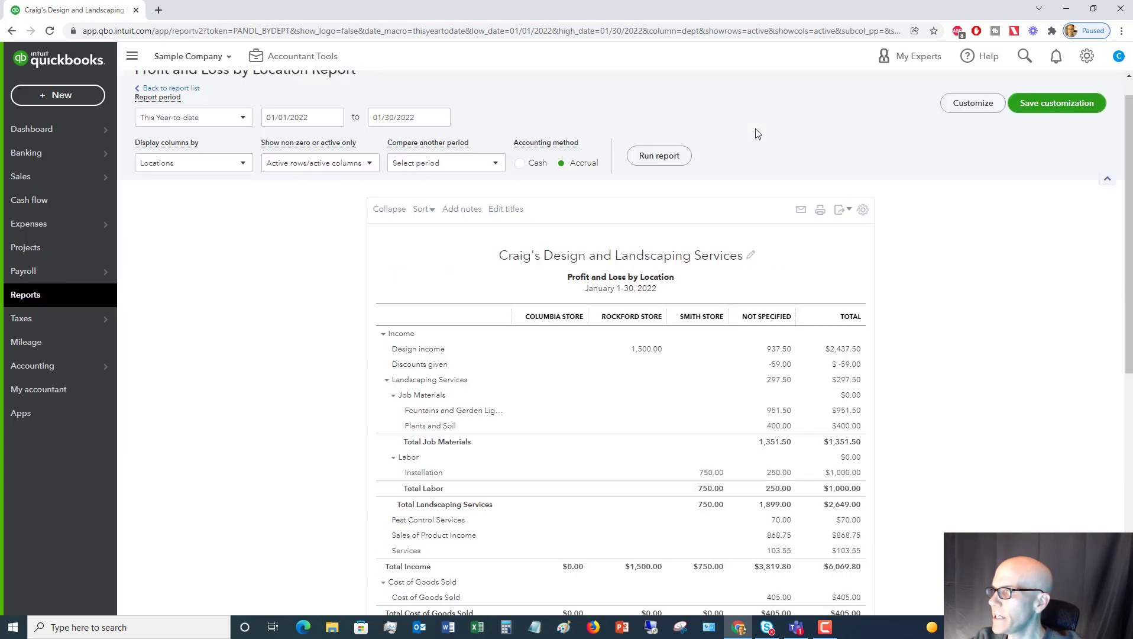
scroll(914, 367, "down", 1)
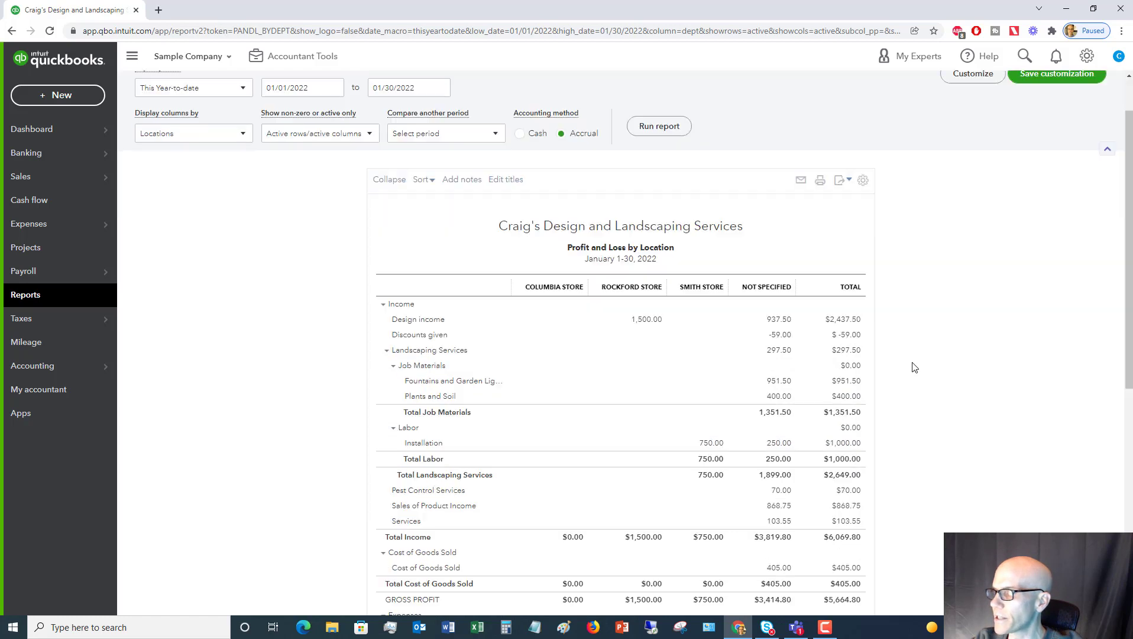
scroll(914, 367, "down", 1)
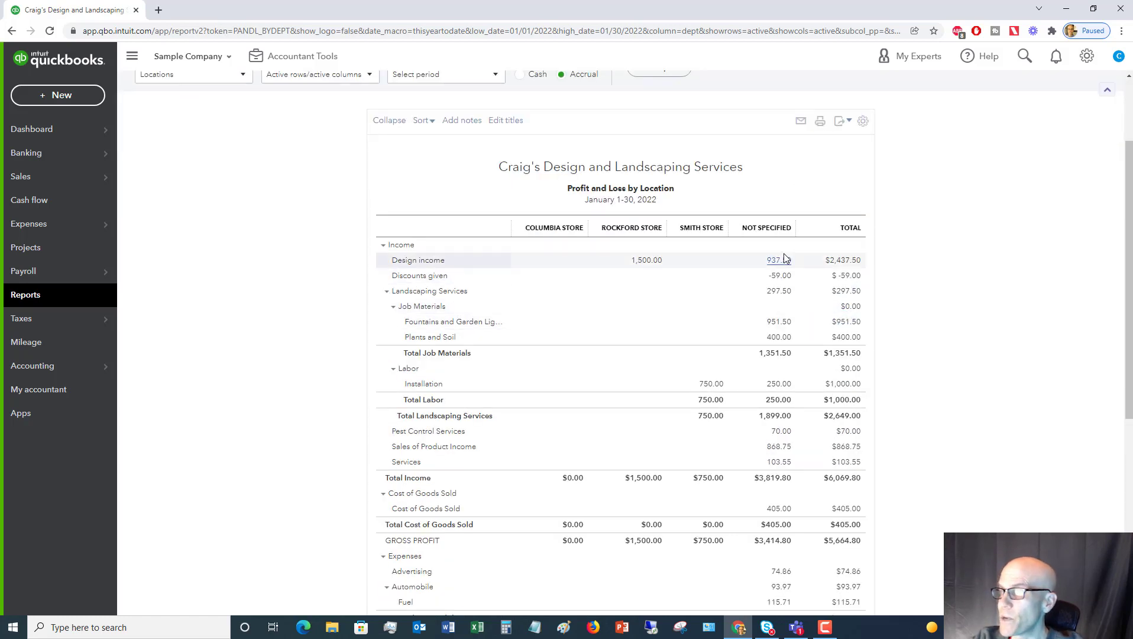